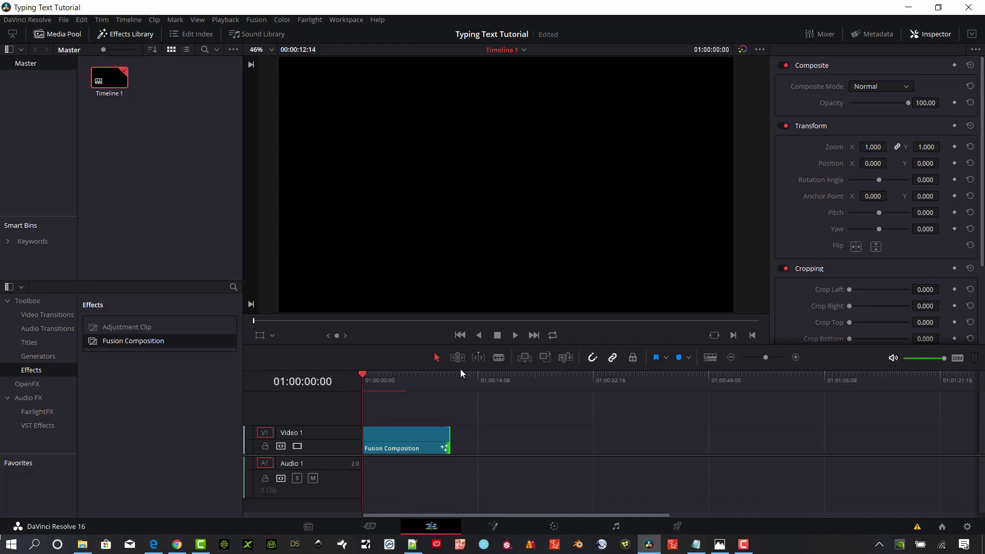
Step: Select the Fusion Composition clip at its end and open it on the Fusion page
left_click(447, 381)
left_click(411, 448)
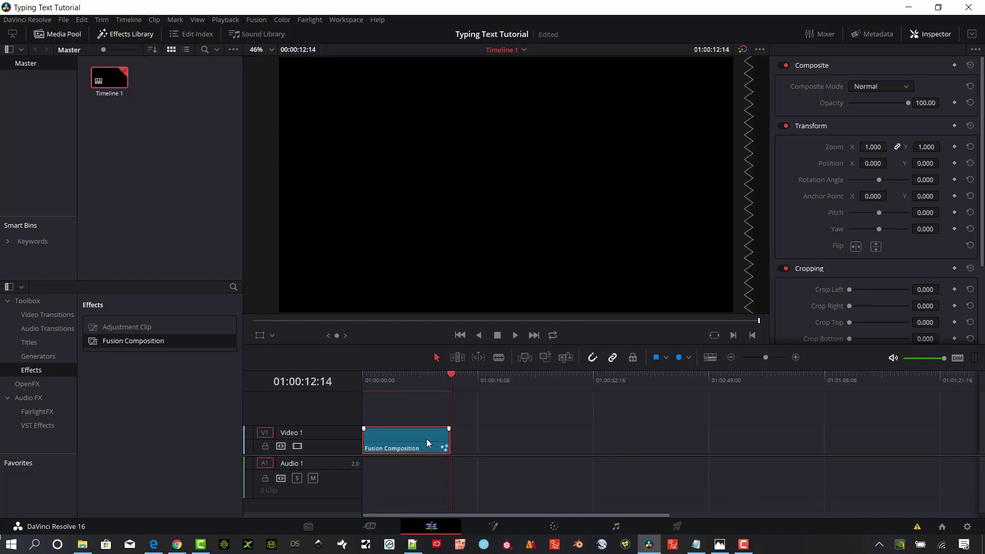
left_click(516, 524)
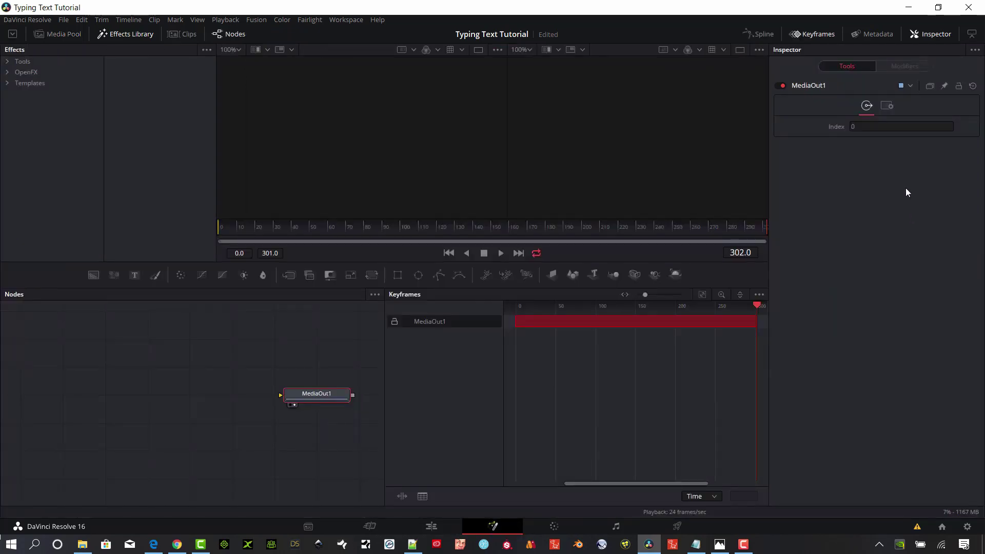
Step: Close the Keyframes panel and move MediaOut1 to the right to make room
left_click(814, 35)
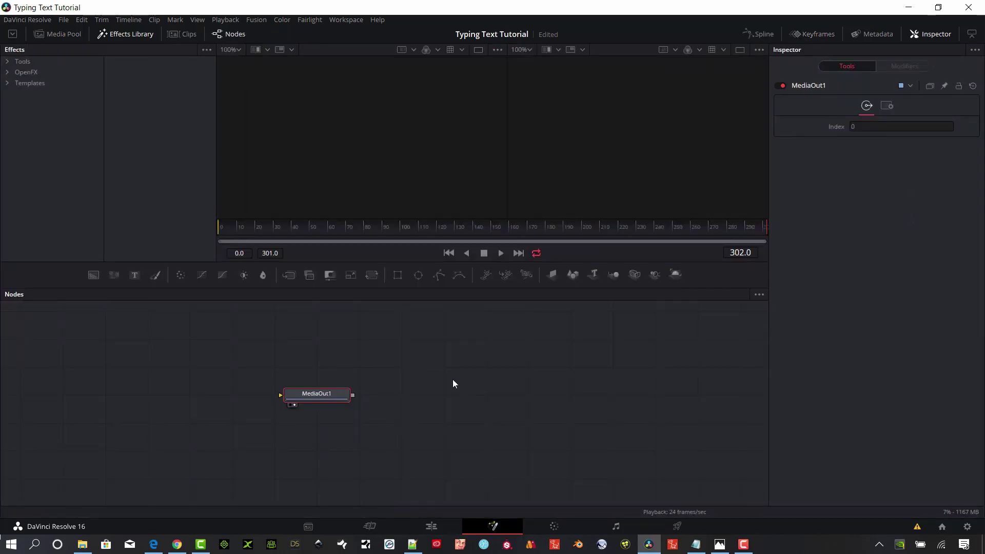
left_click_drag(325, 396, 491, 418)
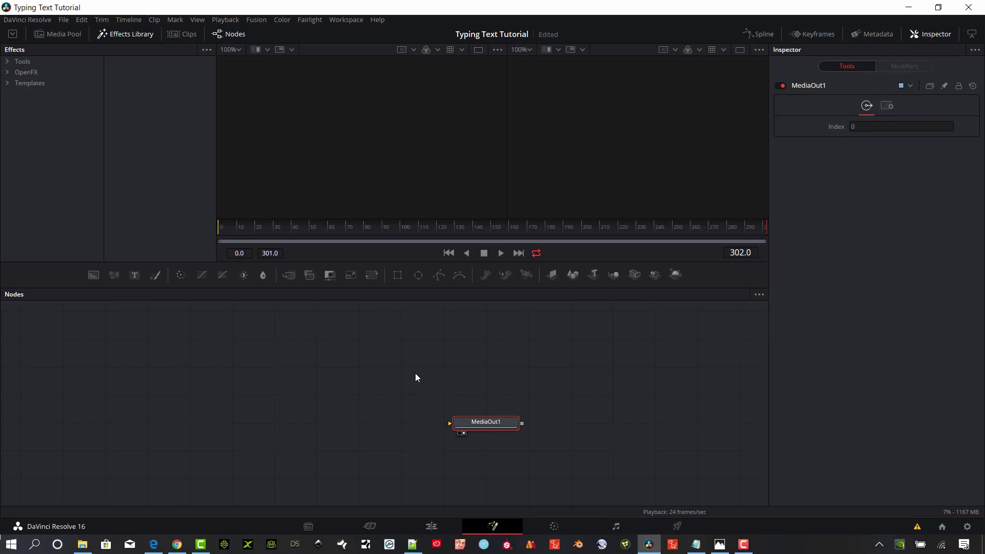
left_click_drag(500, 426, 542, 426)
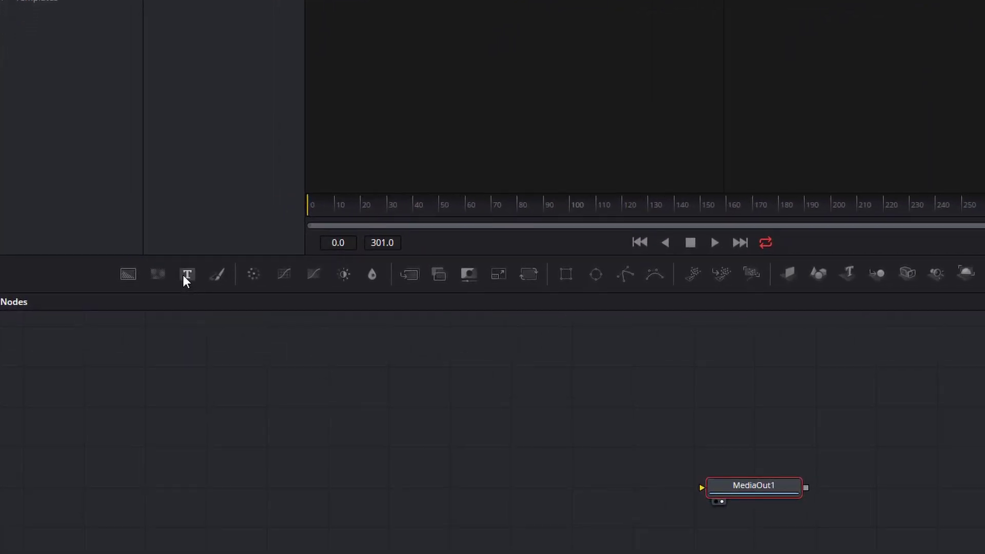
Step: Add a Text1 node and a Background1 node to the composition
left_click_drag(183, 275, 177, 494)
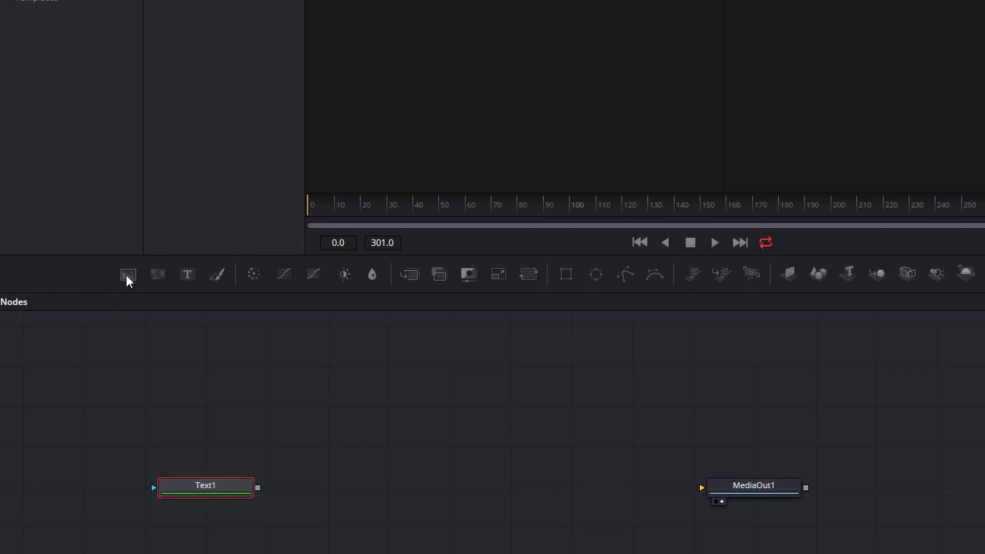
left_click_drag(127, 277, 264, 460)
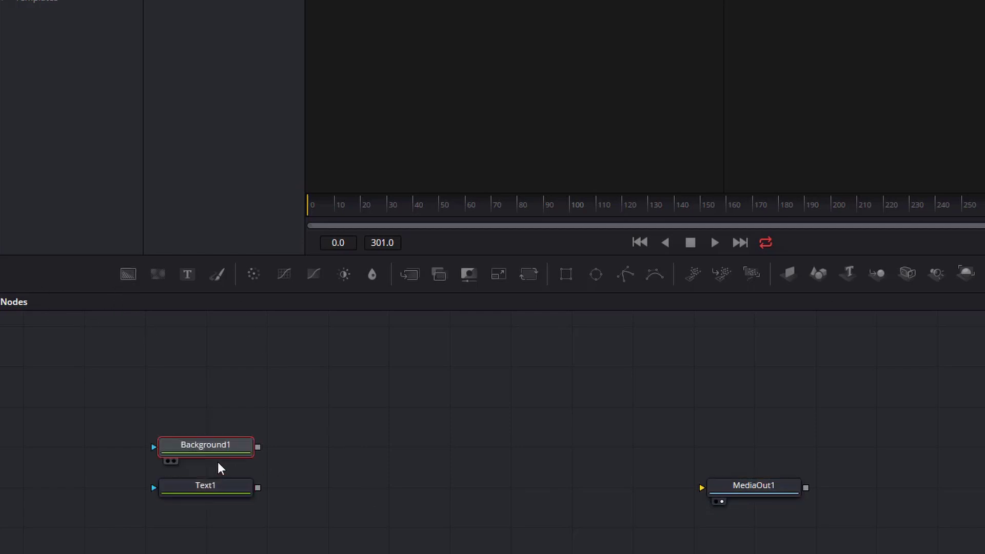
left_click(205, 486)
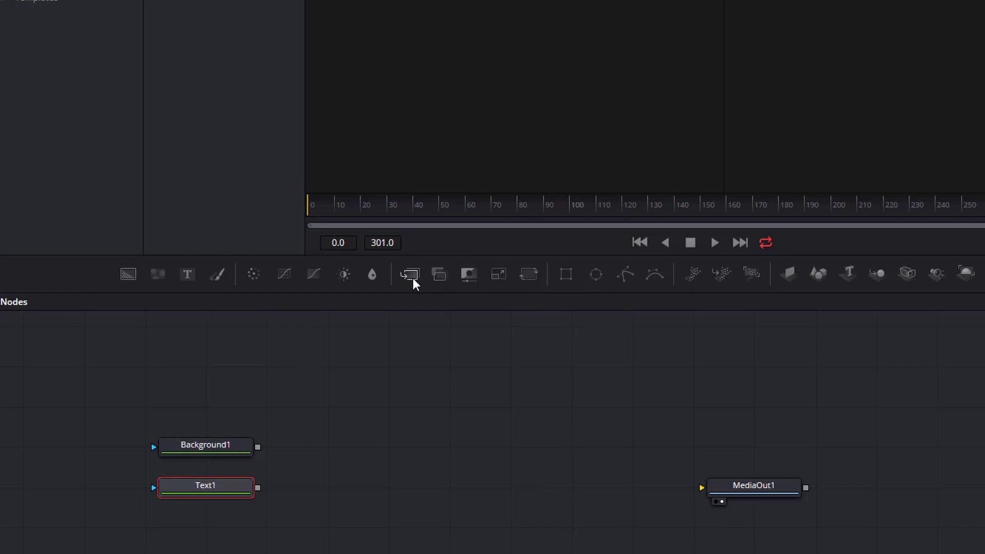
Step: Add Merge1, feeding Background1 into its background and Text1 into its foreground
left_click_drag(411, 275, 381, 487)
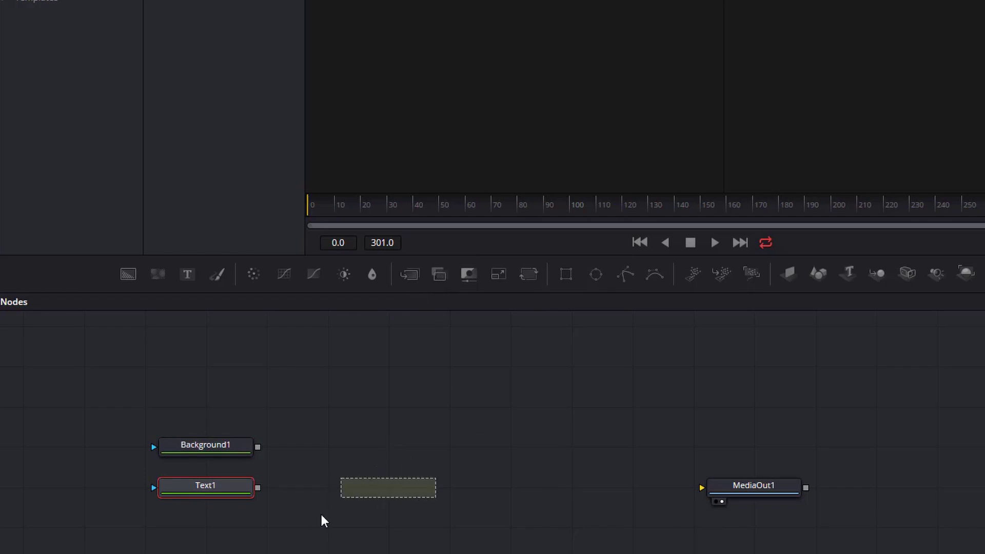
left_click_drag(323, 521, 323, 521)
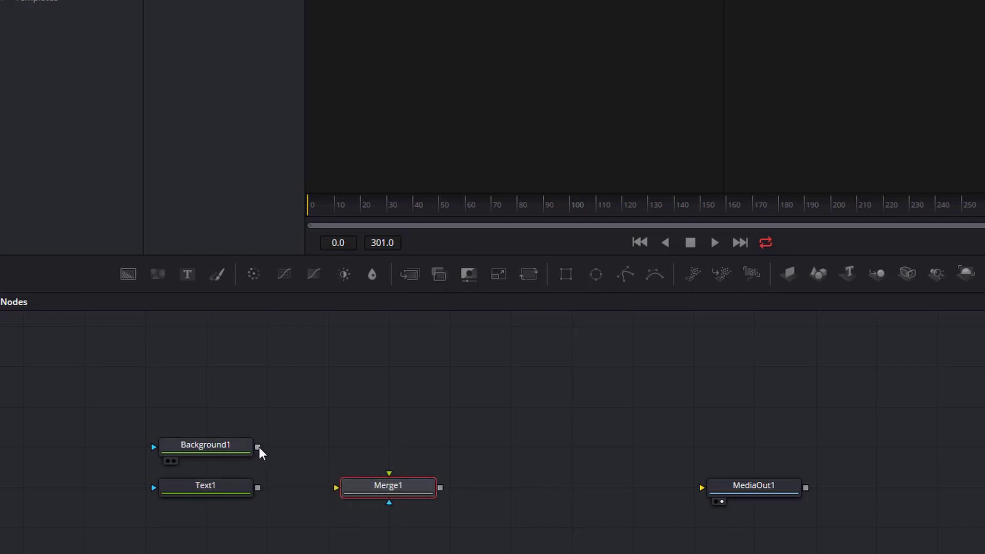
left_click_drag(258, 447, 337, 488)
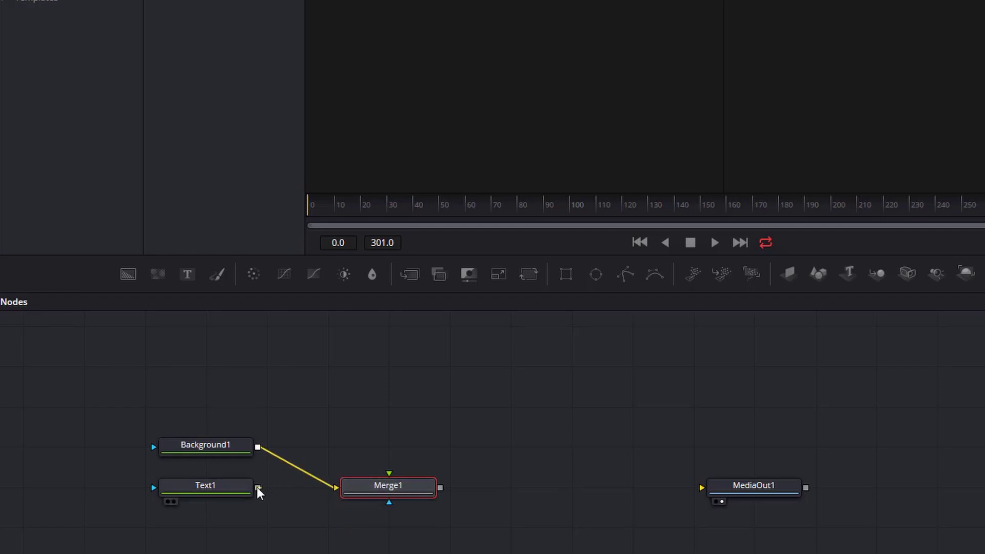
left_click_drag(257, 487, 390, 472)
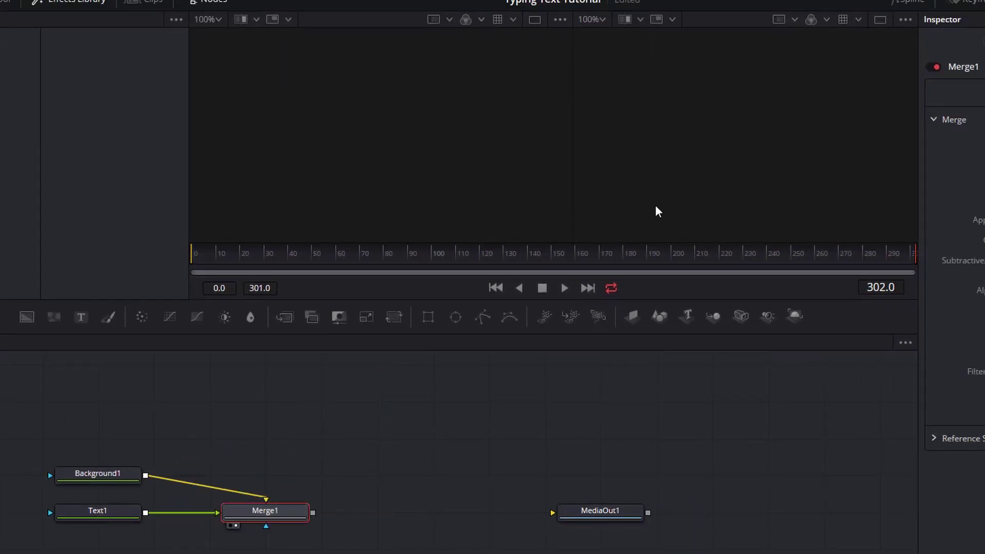
Step: Show Text1 in the left viewer and enter 'Davinci Resolve typing effect' as its Styled Text
left_click(97, 512)
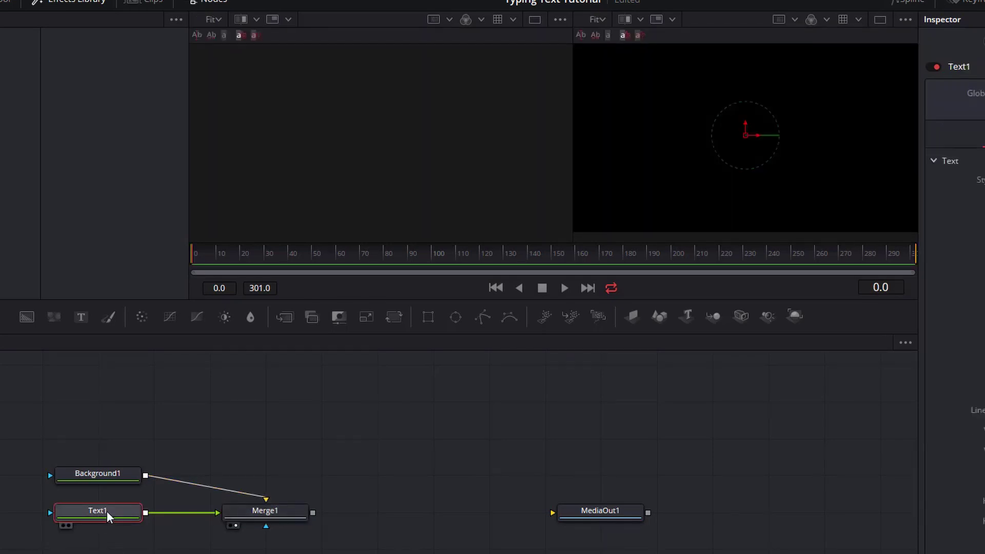
left_click_drag(107, 511, 343, 165)
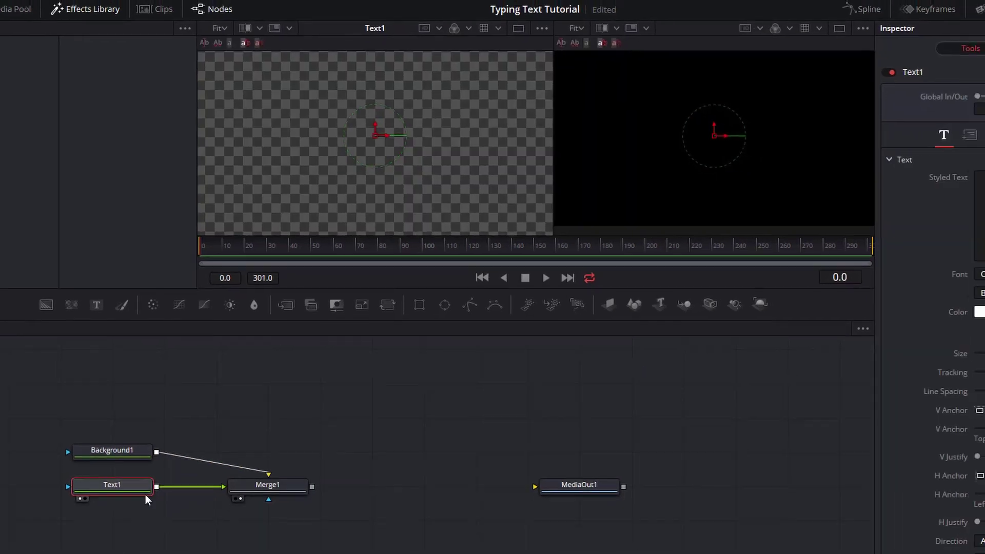
left_click(980, 195)
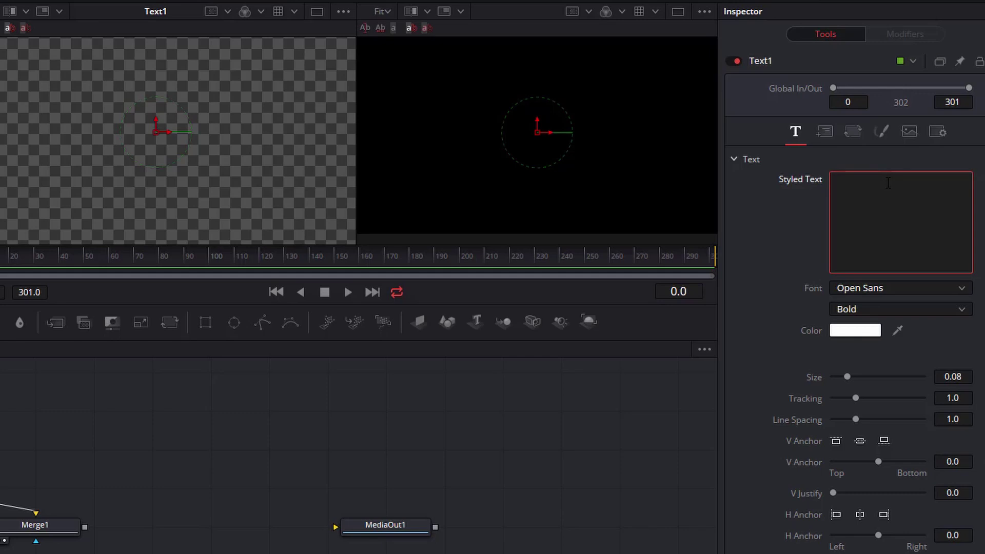
type("Davinci ")
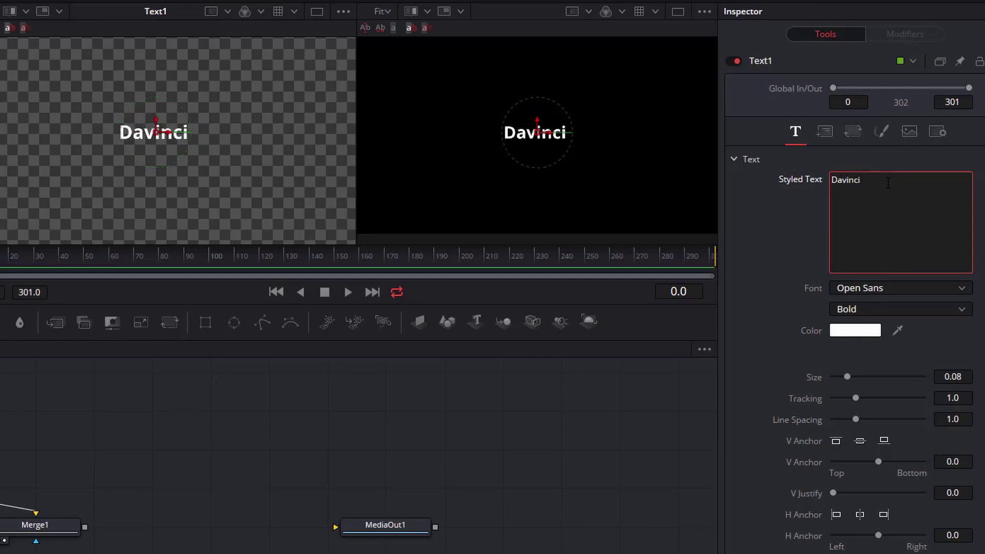
type("Resolve ty")
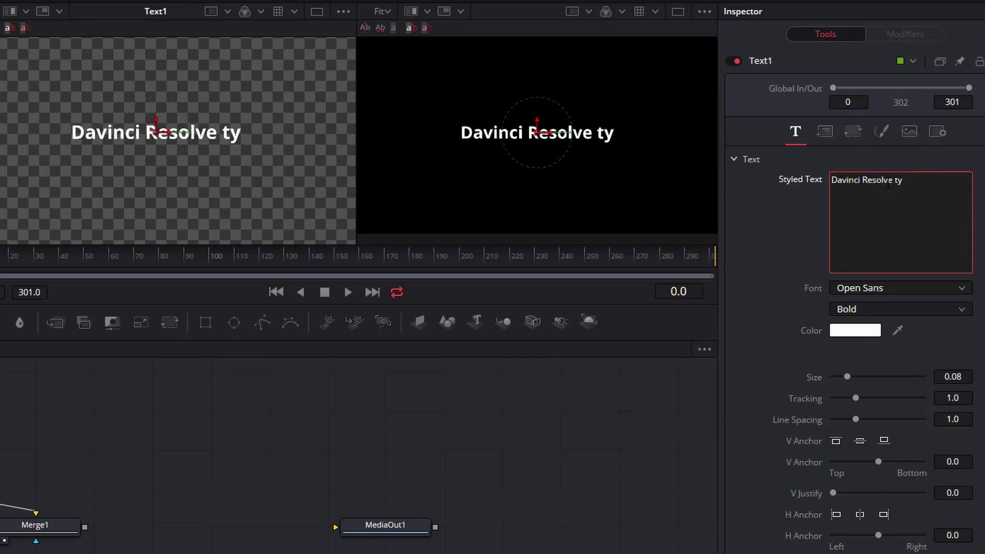
type("ping effect")
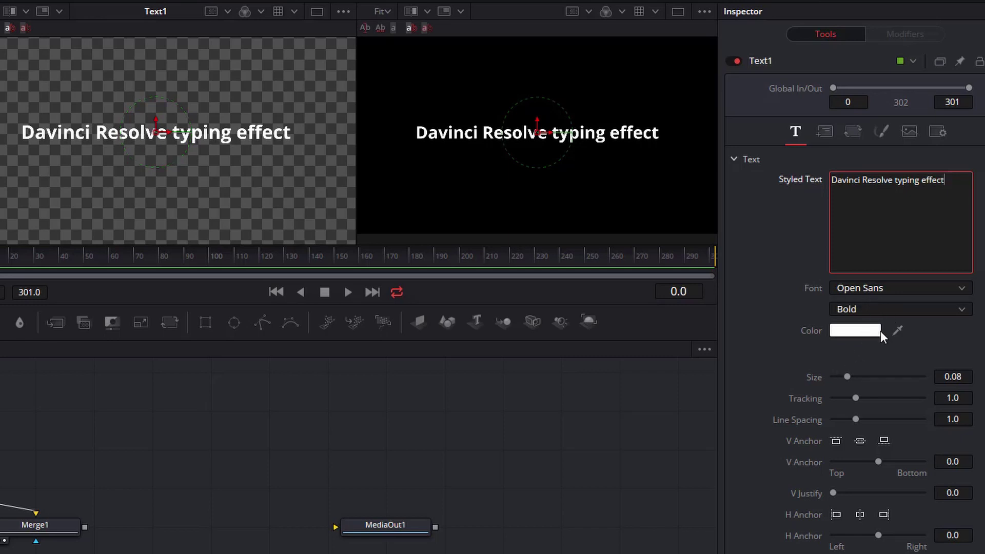
Step: Apply a green basic colour to Text1, darkening it slightly
left_click(860, 333)
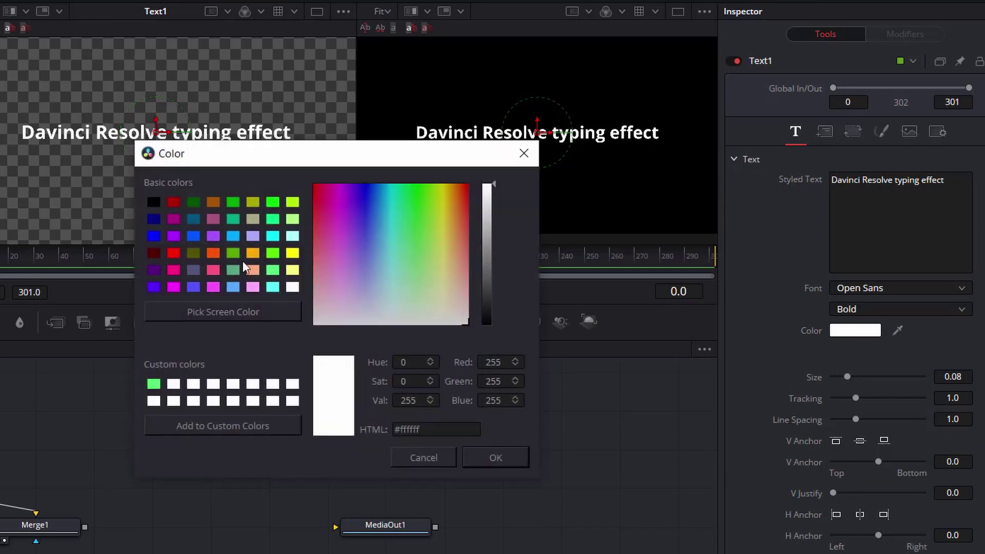
left_click(274, 221)
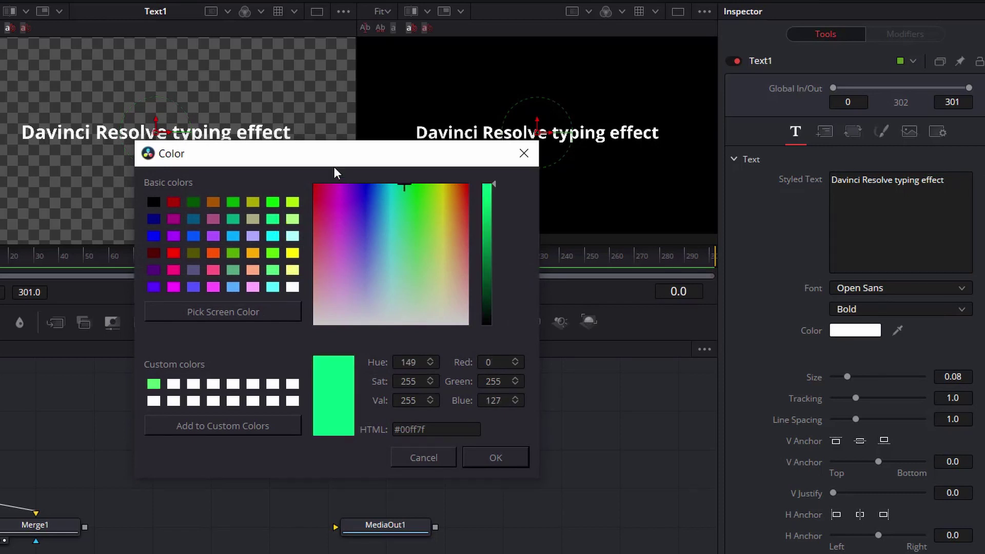
left_click_drag(373, 157, 460, 157)
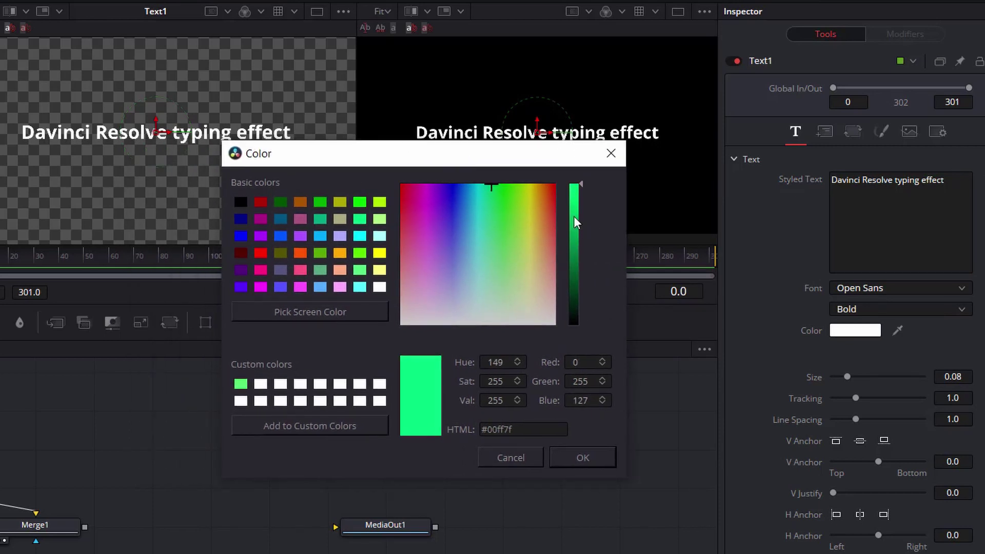
left_click_drag(579, 207, 576, 228)
left_click(595, 454)
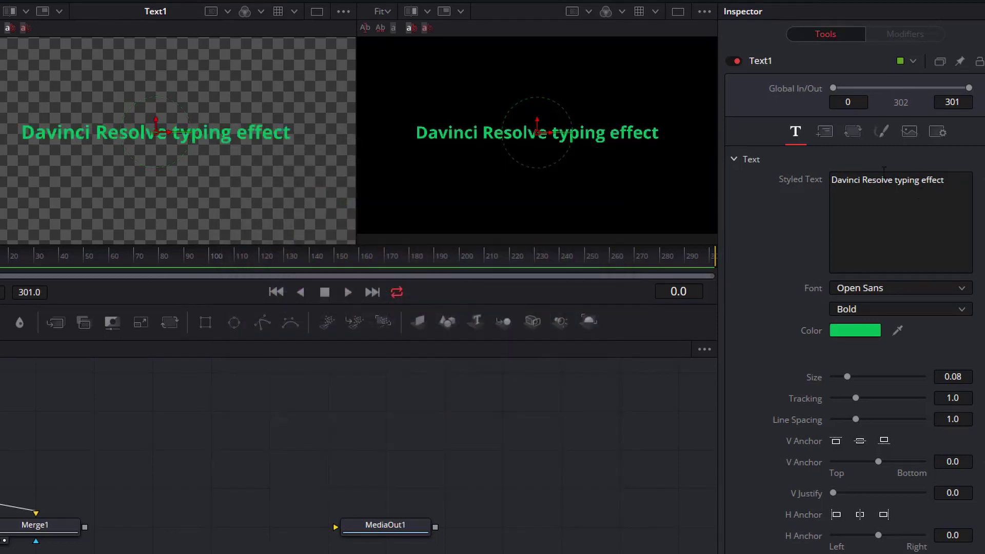
Step: Brighten Text1's green colour slightly
left_click(857, 332)
left_click(494, 198)
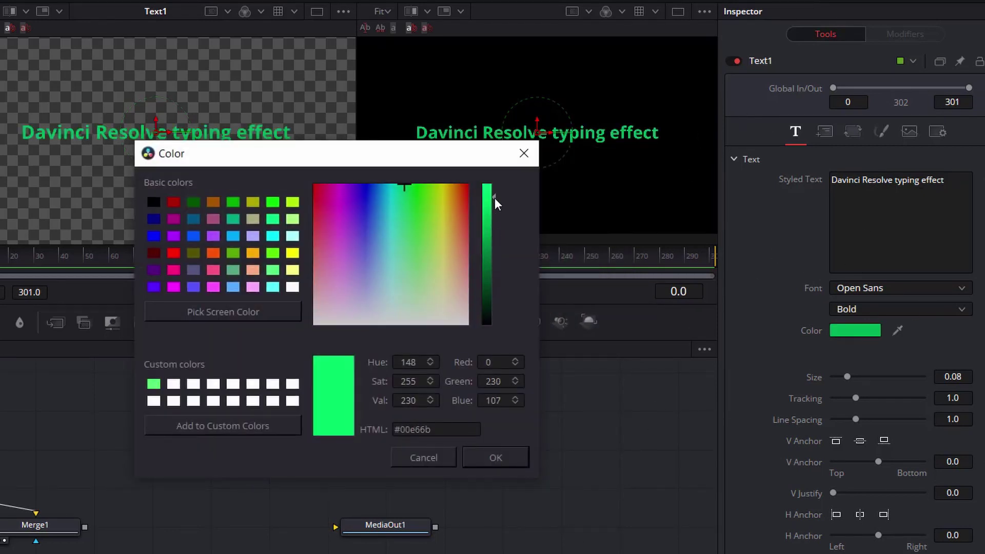
left_click(470, 453)
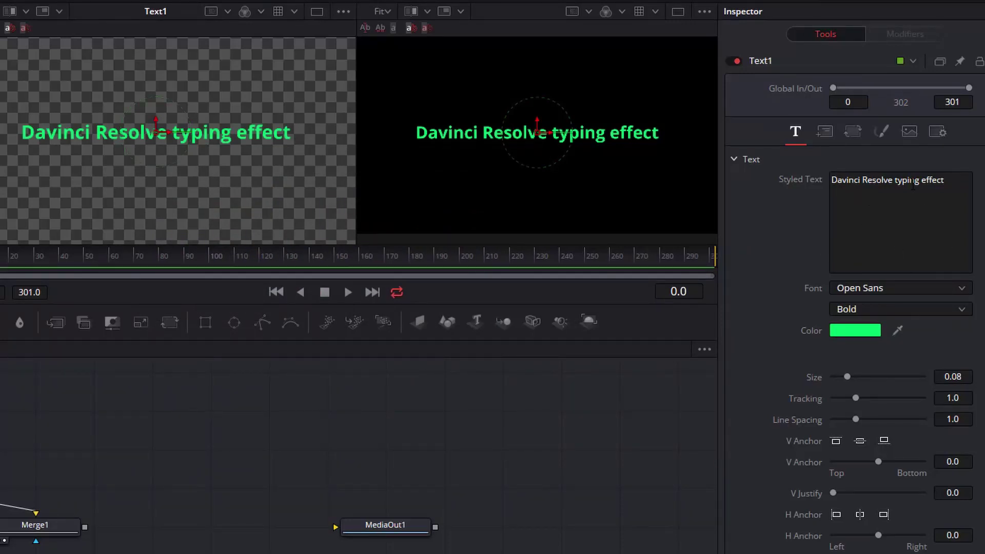
Step: Enable the Black Shadow shading element and turn it into a box backing
left_click(880, 135)
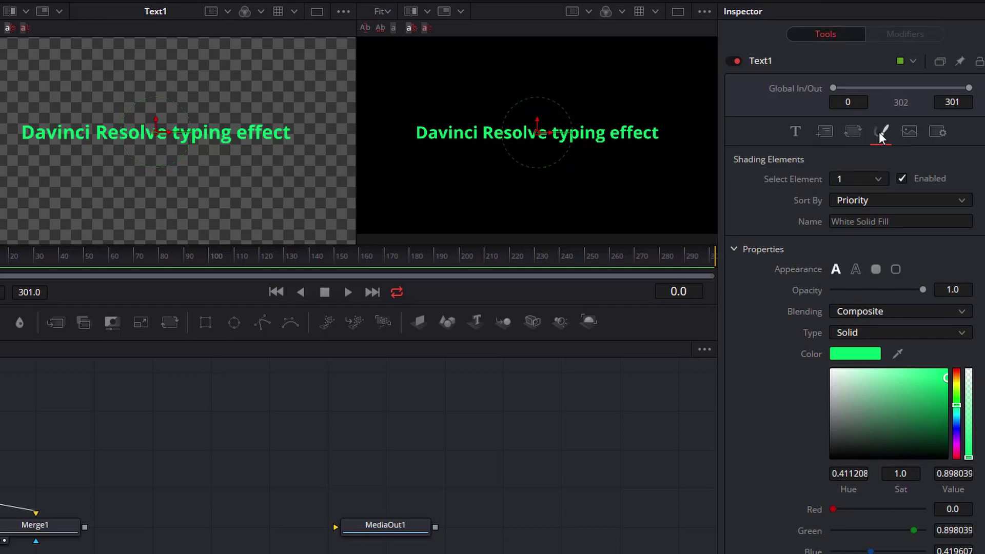
left_click(879, 179)
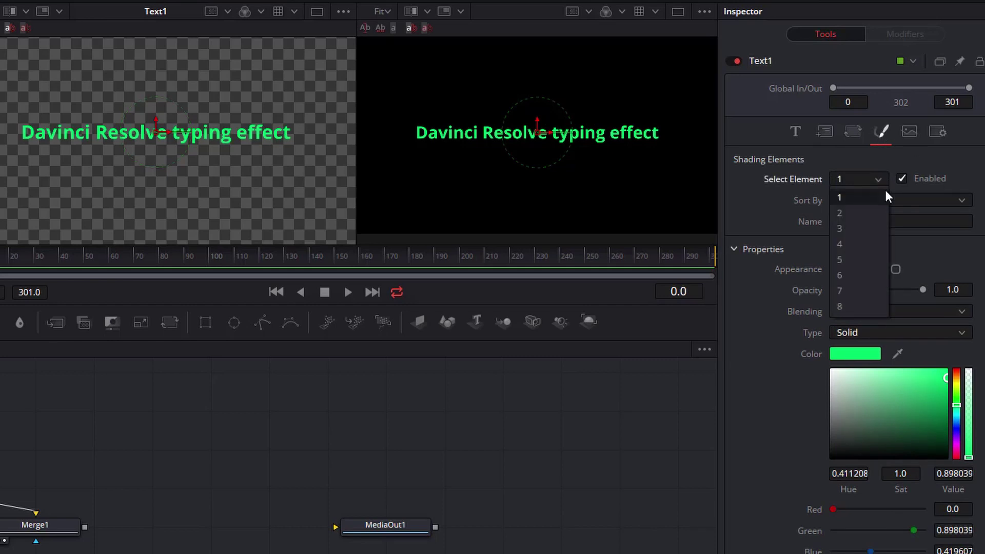
key("Escape")
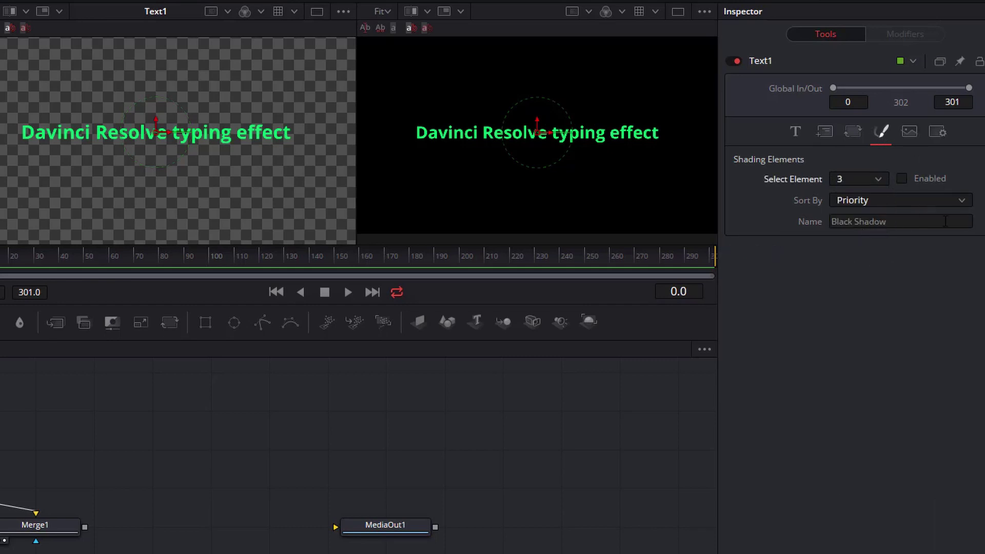
left_click(902, 179)
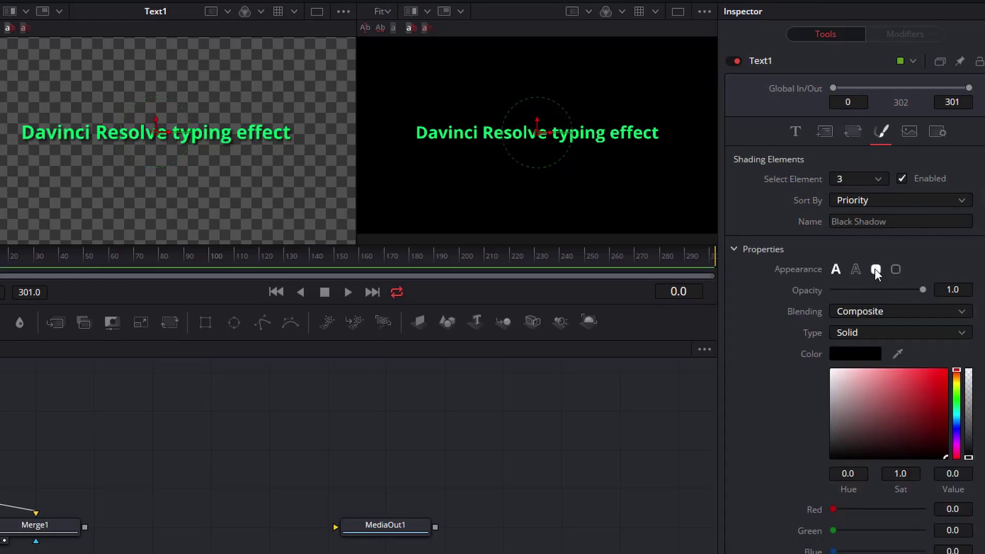
left_click(875, 269)
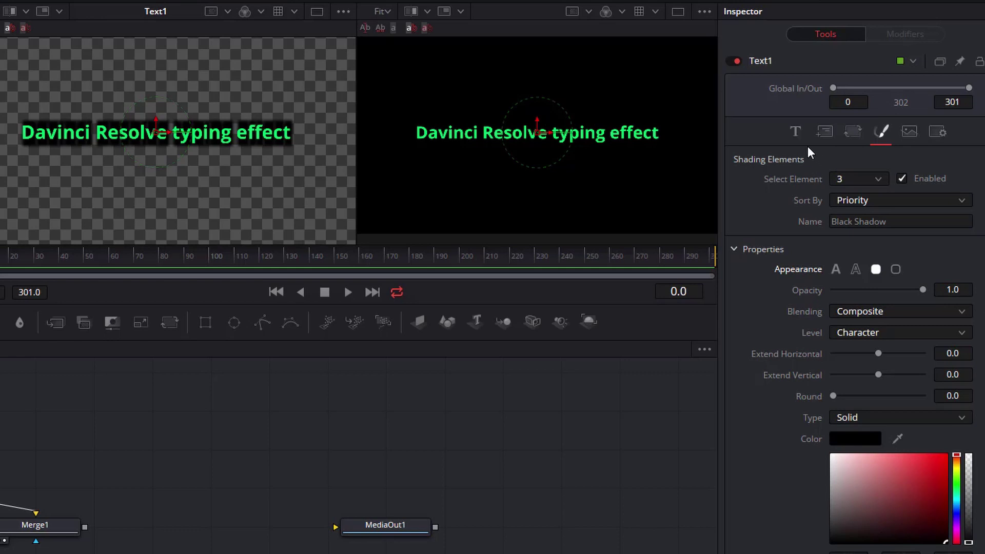
Step: Save the #00e56b fill green as a custom colour, then reselect shading element 3, Black Shadow
left_click(877, 183)
left_click(861, 196)
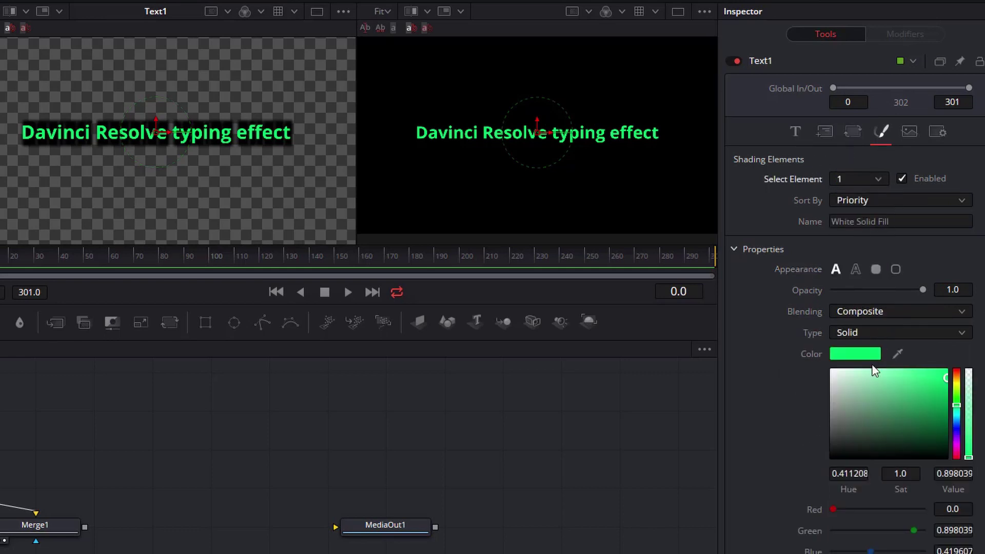
left_click(863, 354)
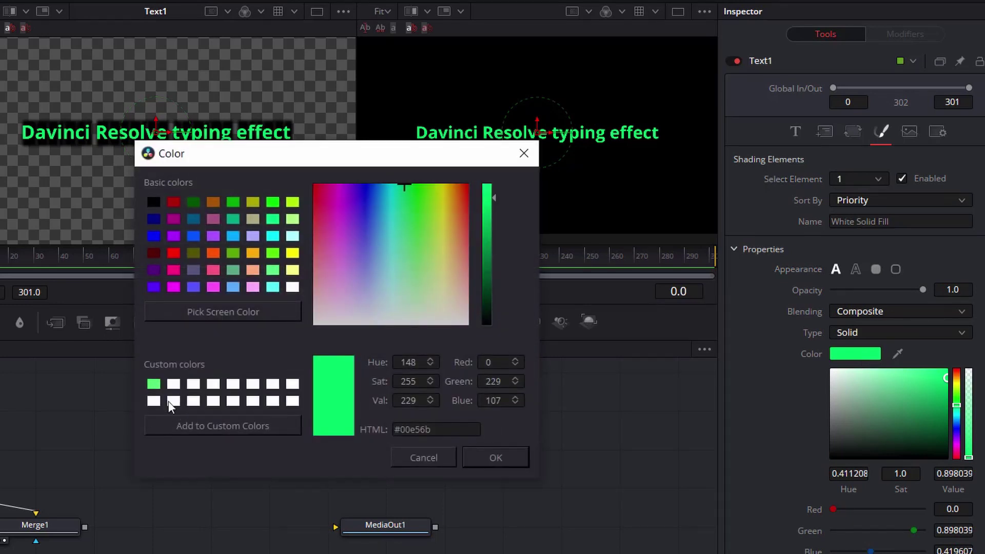
left_click(198, 432)
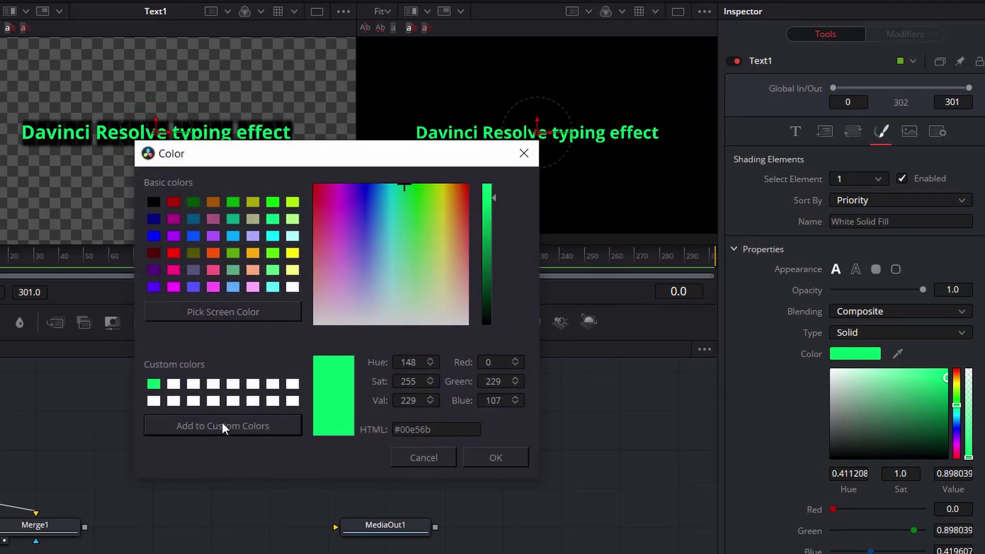
left_click(478, 457)
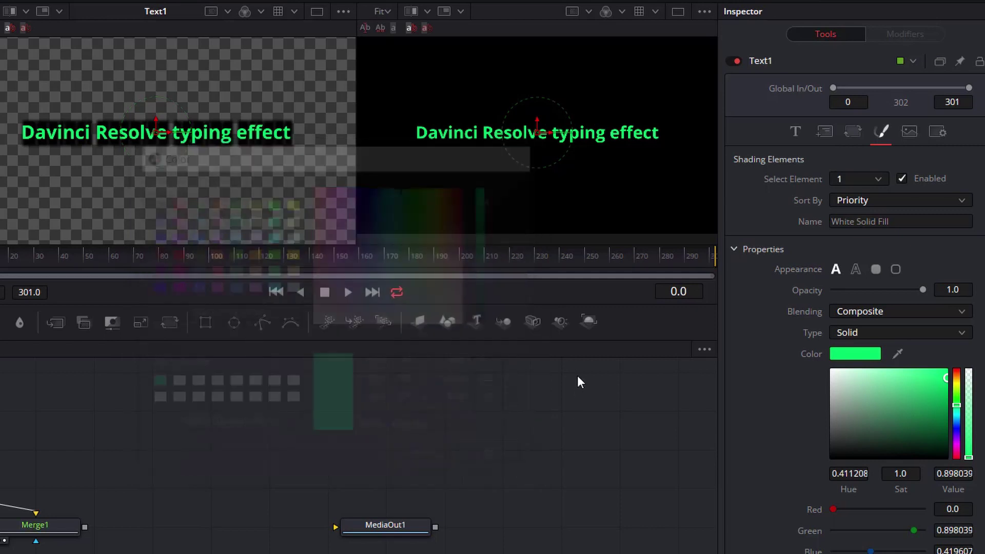
left_click(877, 180)
left_click(856, 230)
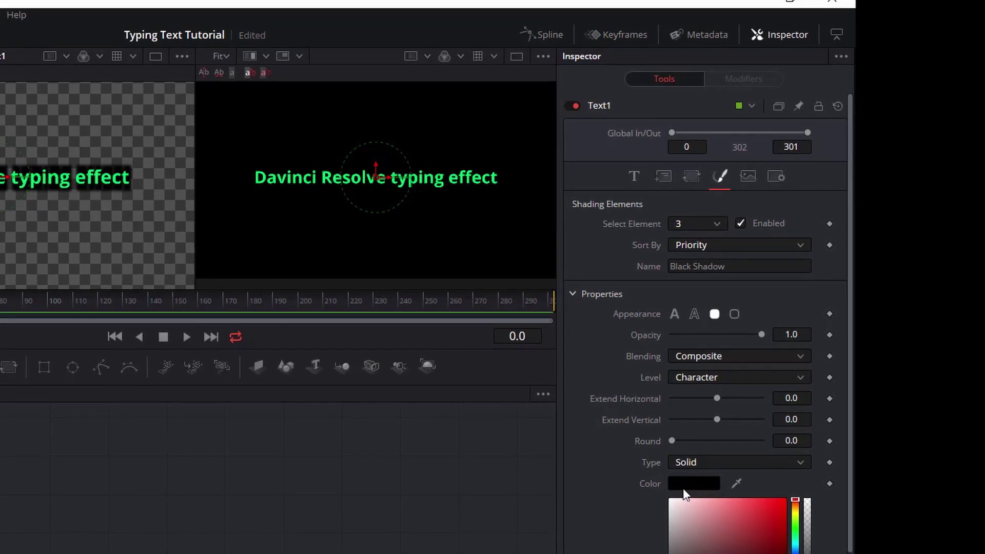
Step: Make the Black Shadow the saved green with Solid blending at Character level
left_click(683, 489)
type("#00e56b")
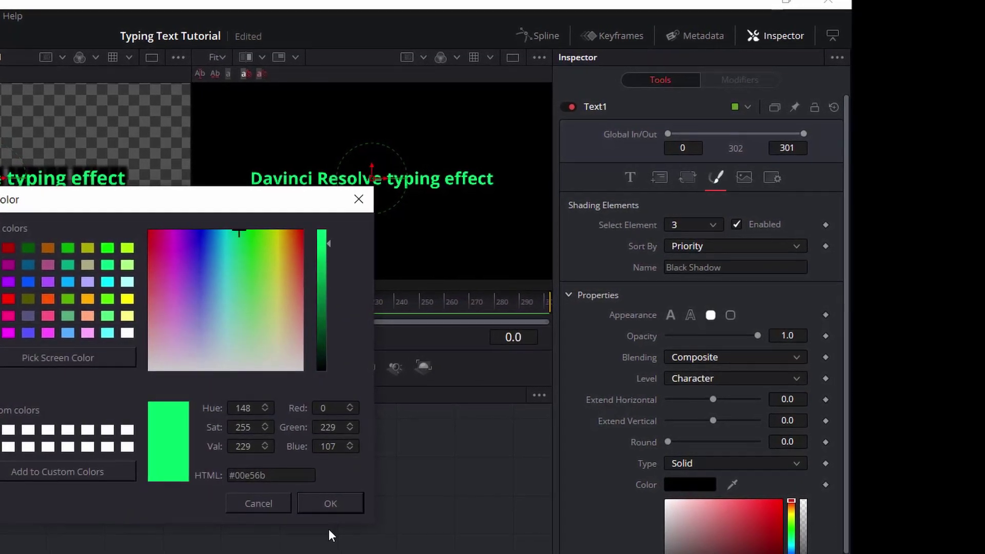
left_click(331, 502)
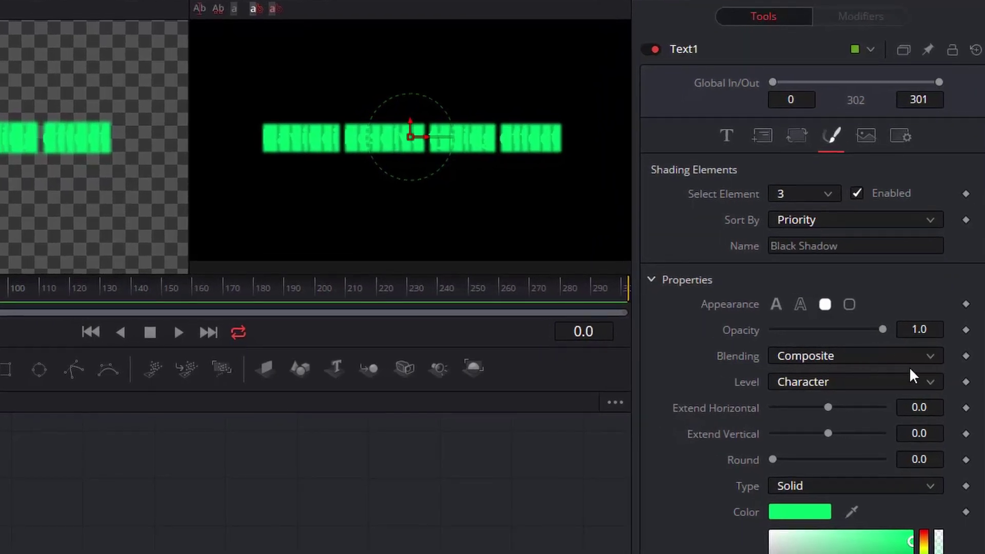
left_click(791, 359)
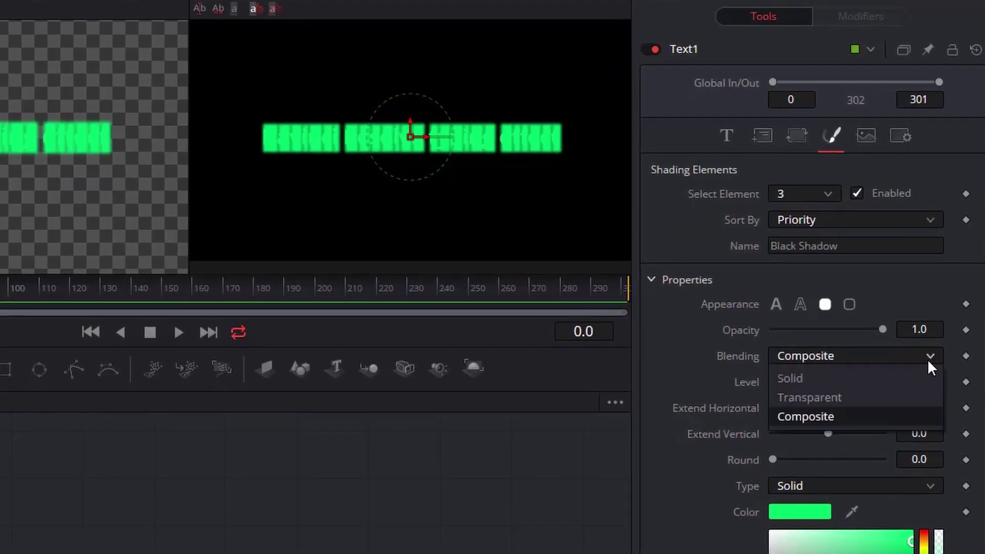
left_click(867, 377)
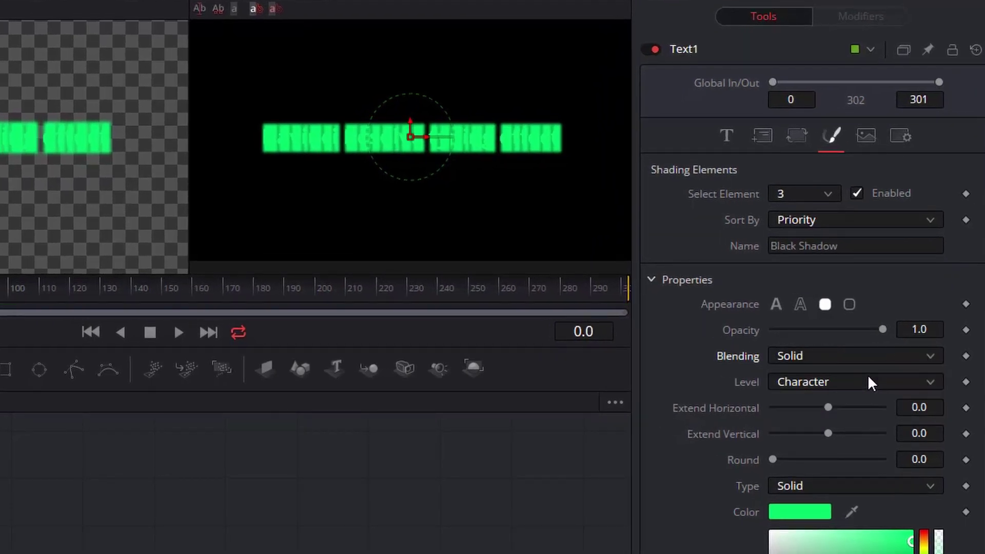
left_click(904, 390)
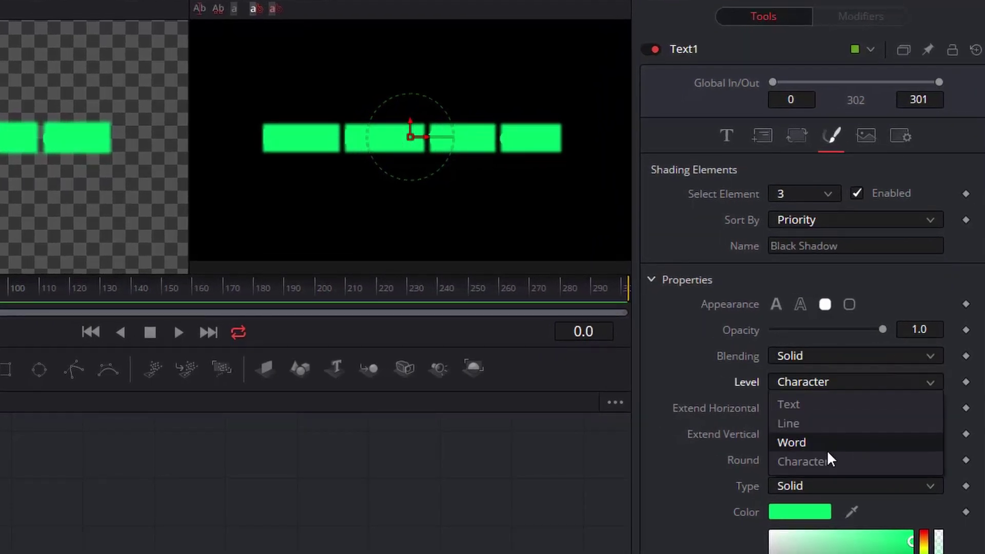
left_click(819, 461)
Step: Reduce the shadow's Softness X to about 2.5 and set Extend Horizontal to 0.54
scroll(737, 368, "down", 5)
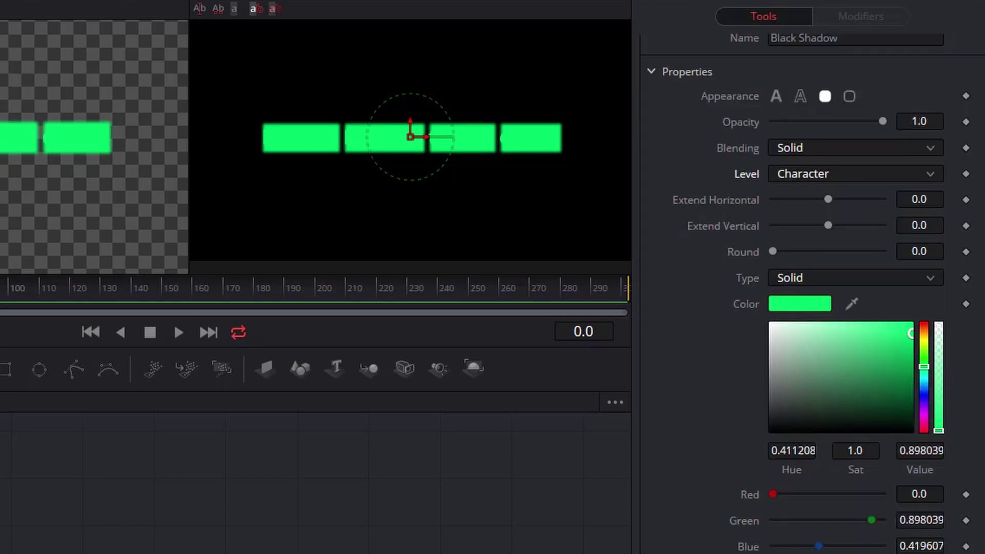
scroll(693, 462, "down", 3)
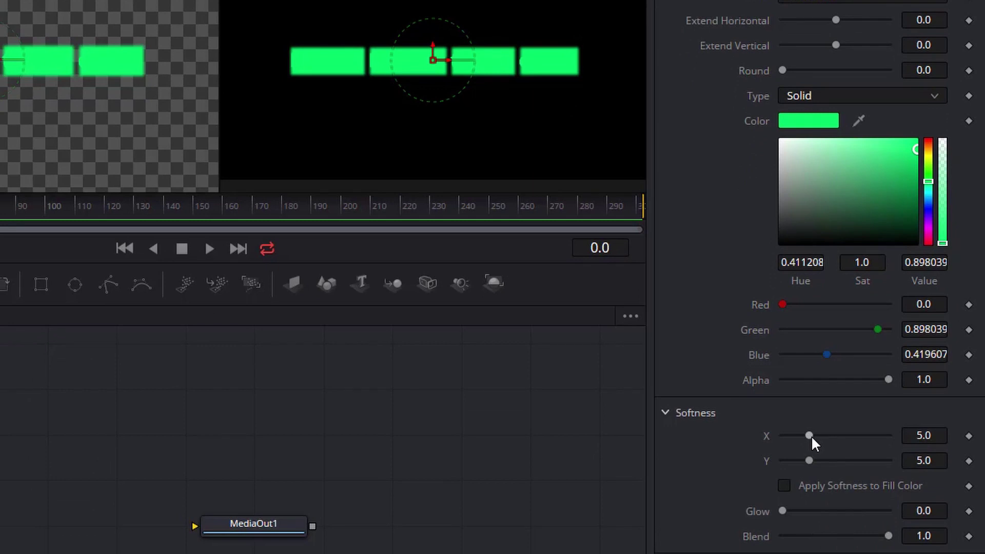
left_click_drag(811, 436, 769, 459)
scroll(759, 204, "up", 5)
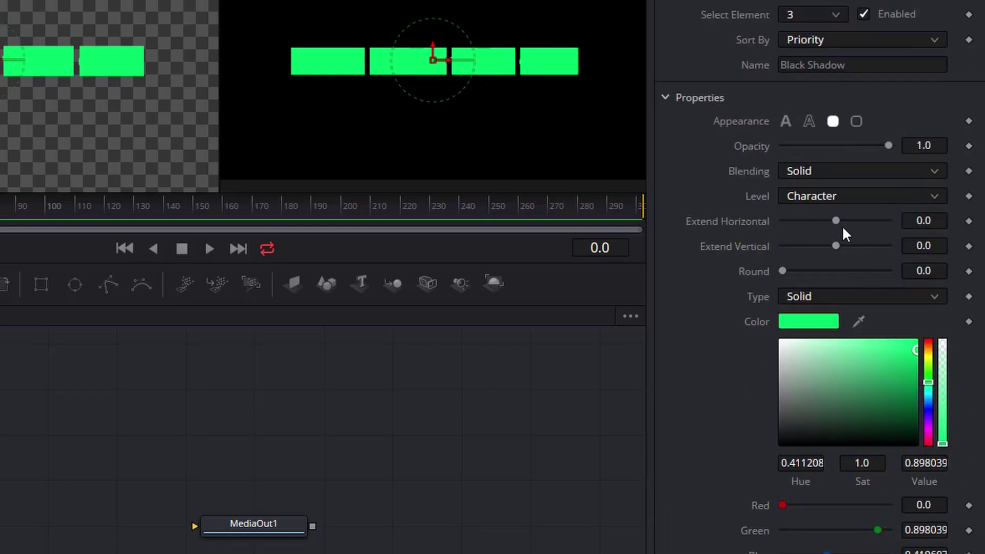
left_click_drag(839, 223, 852, 226)
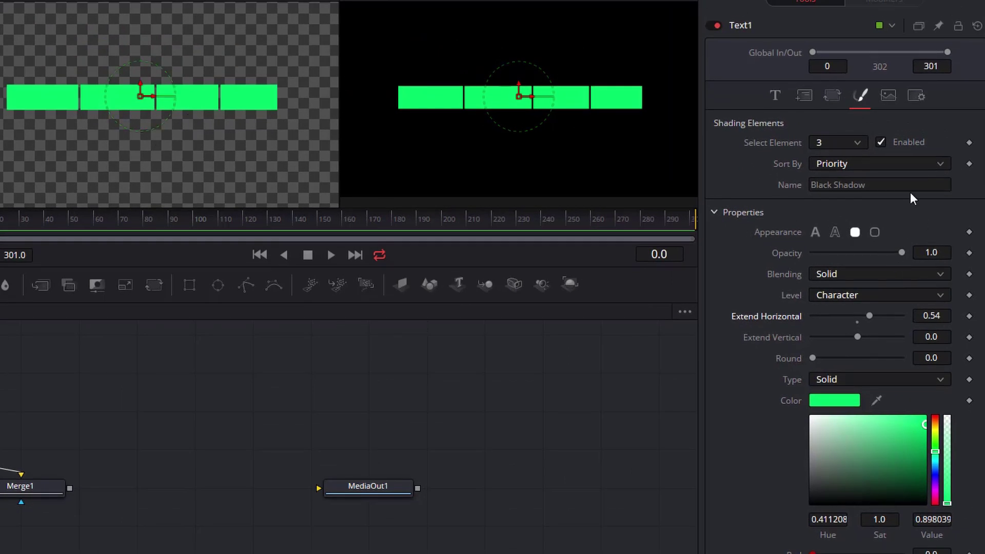
Step: Attach a Follower modifier to Text1's Styled Text field
left_click(776, 96)
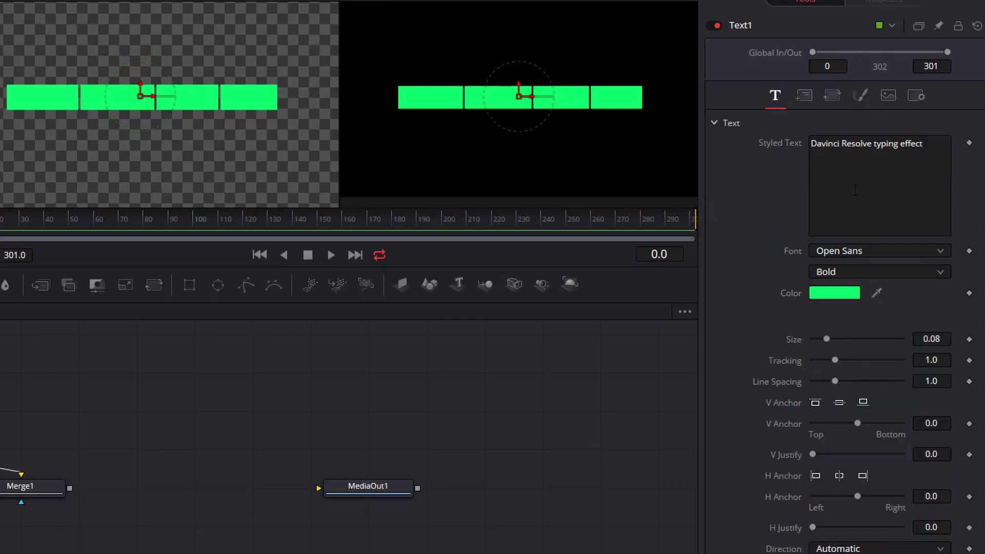
left_click(841, 149)
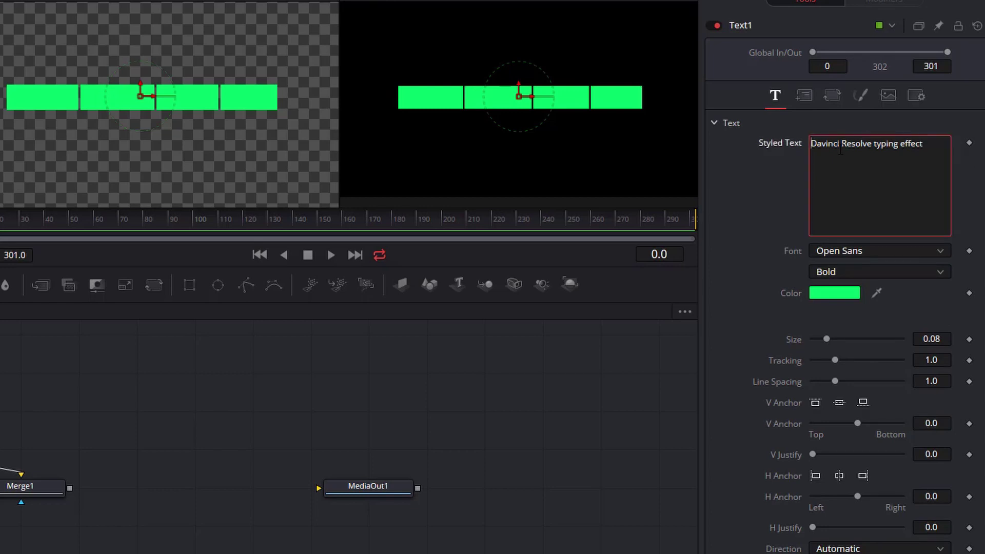
right_click(841, 149)
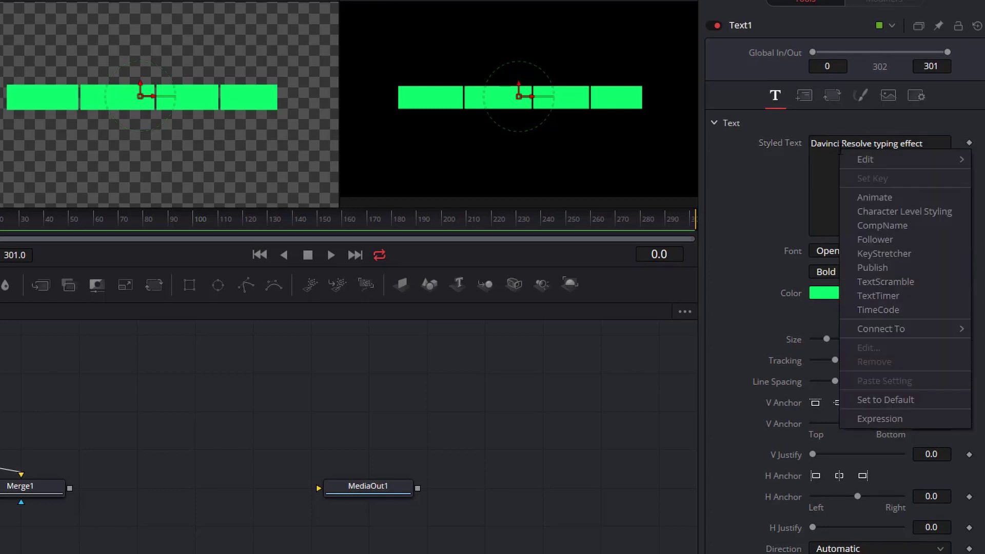
left_click(885, 239)
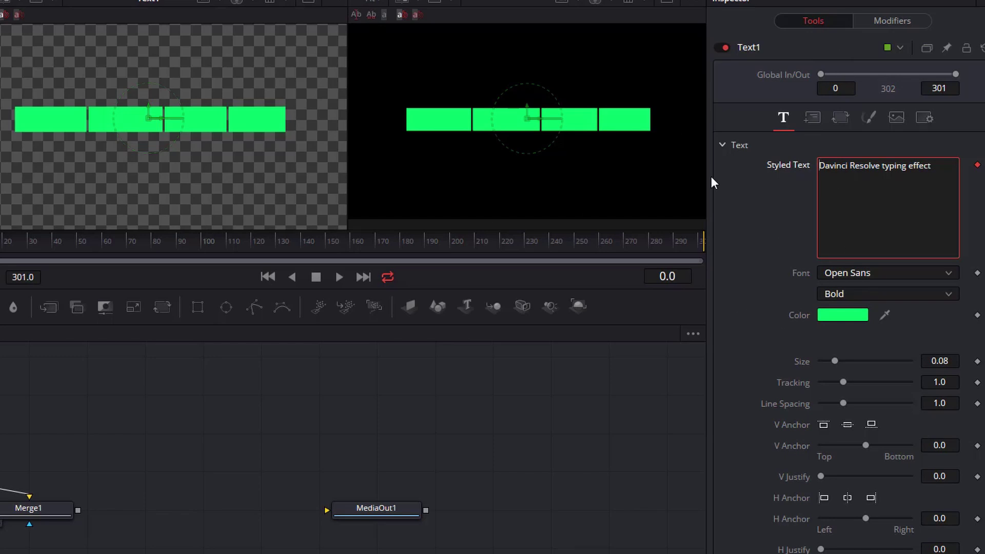
Step: Set Follower1's delay type to Between First and Last Character with Delay 50
left_click(890, 21)
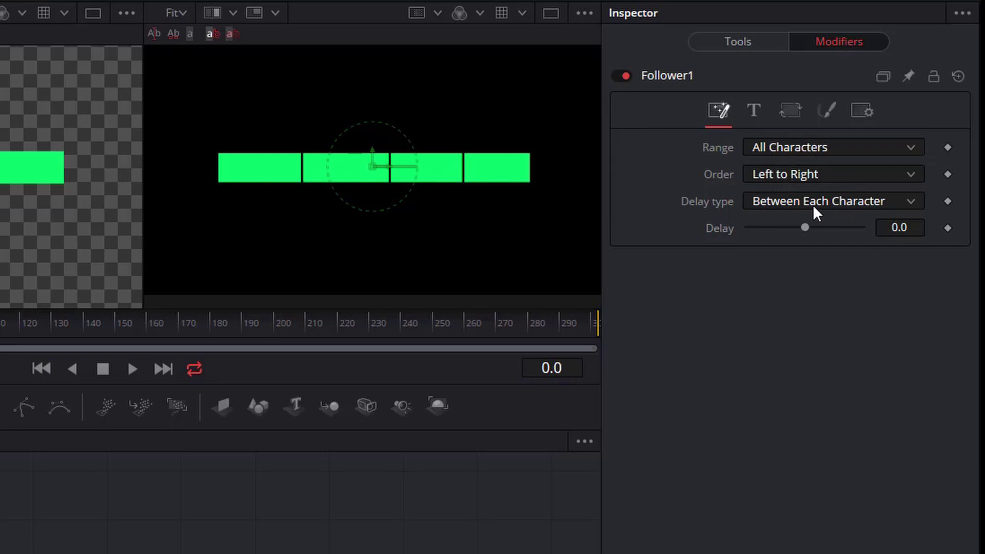
left_click(830, 198)
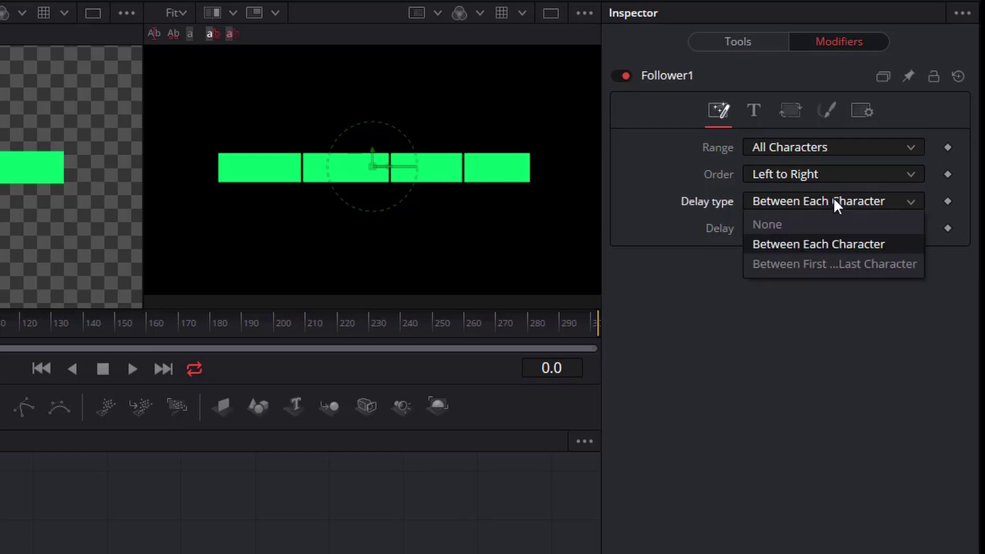
left_click(859, 264)
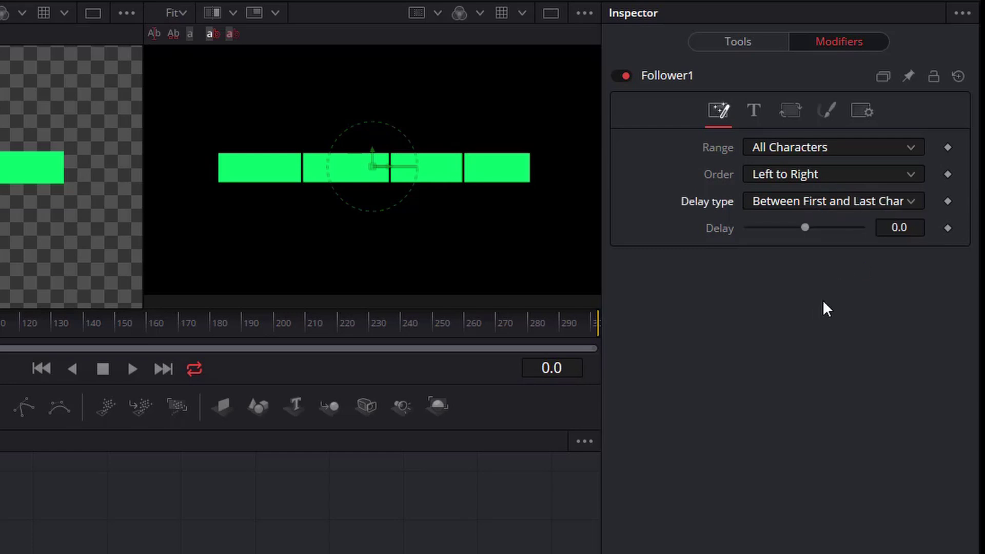
left_click(916, 227)
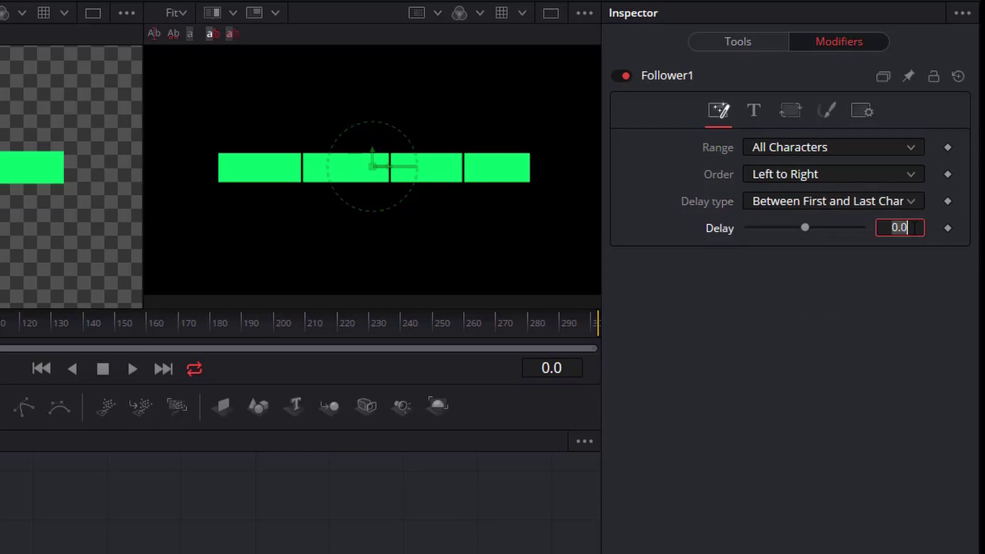
type("50")
key("Return")
Step: Review Follower1's Text, Transform and Shading tabs
left_click(754, 110)
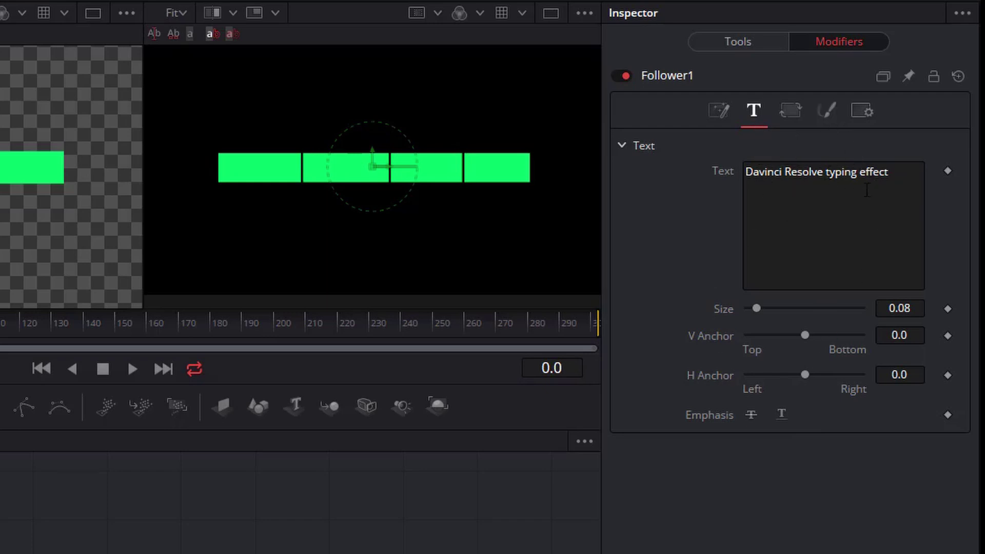
left_click(790, 112)
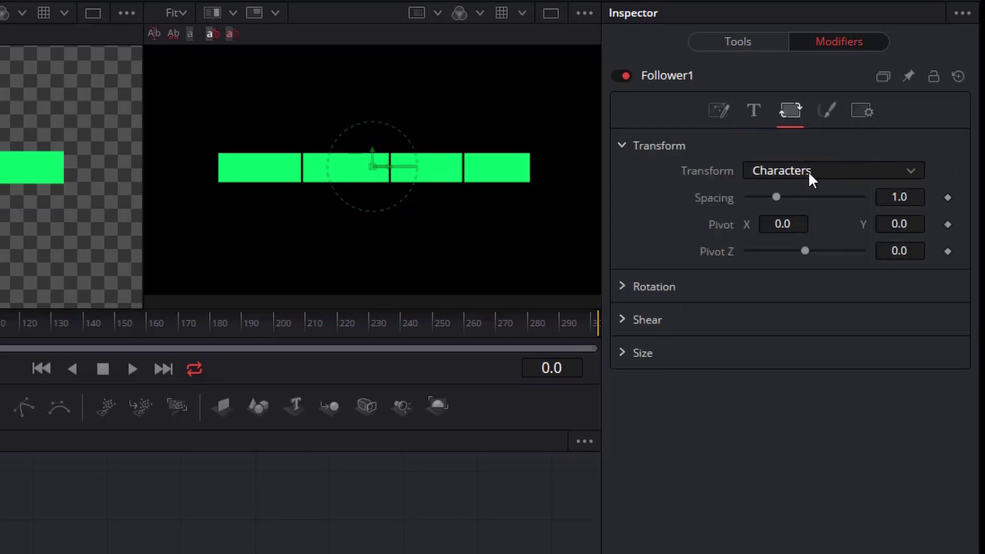
left_click(824, 112)
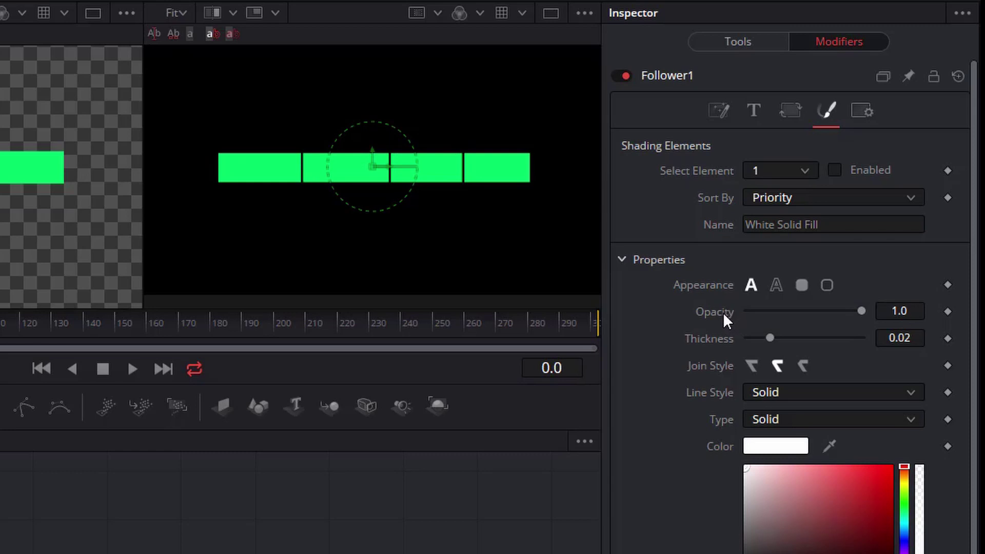
Step: At frame 1, animate Follower1's White Solid Fill opacity and set it to 0.0
left_click(566, 368)
double_click(564, 368)
type("1")
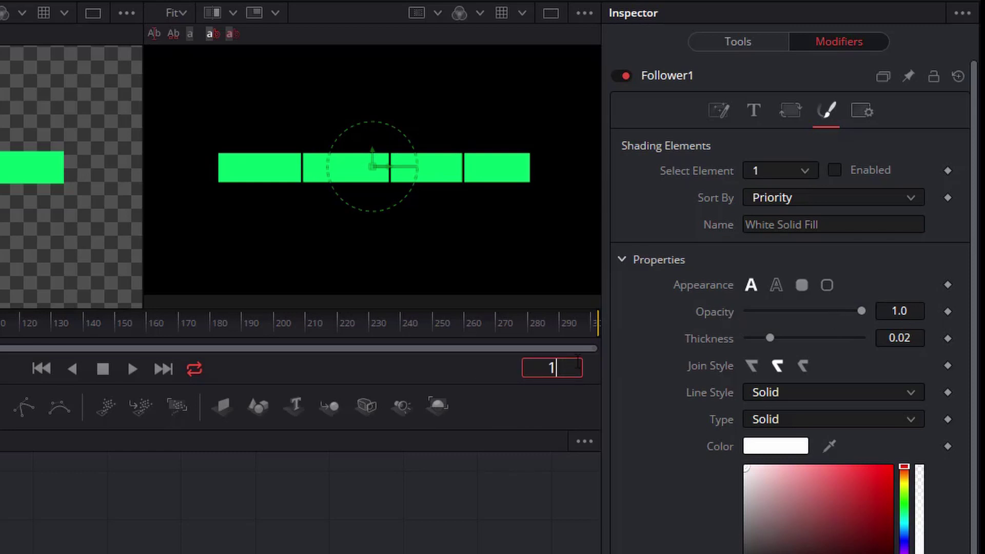
key("Return")
right_click(716, 314)
left_click(739, 327)
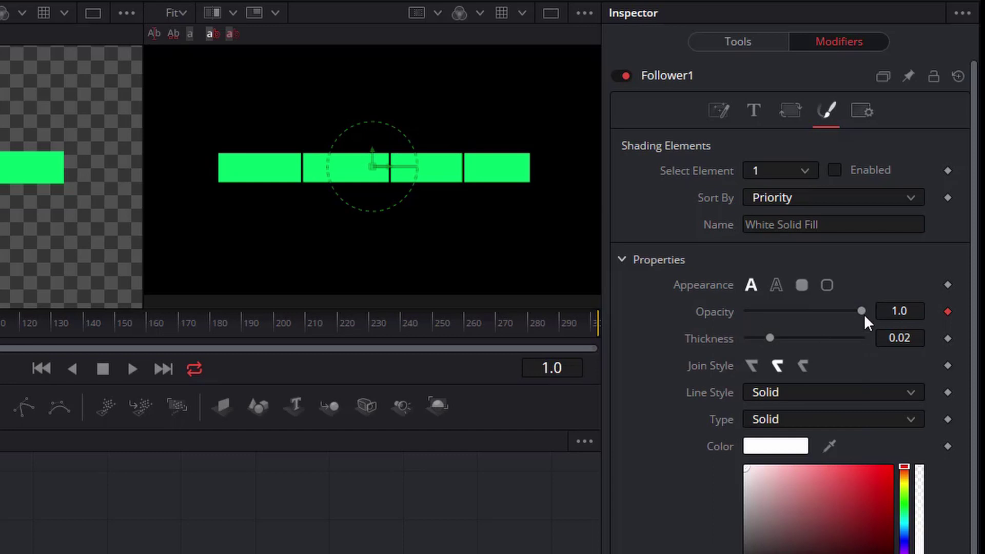
left_click_drag(861, 311, 673, 294)
Step: At frame 2, set the fill opacity to 1.0, then return to the start
left_click(565, 367)
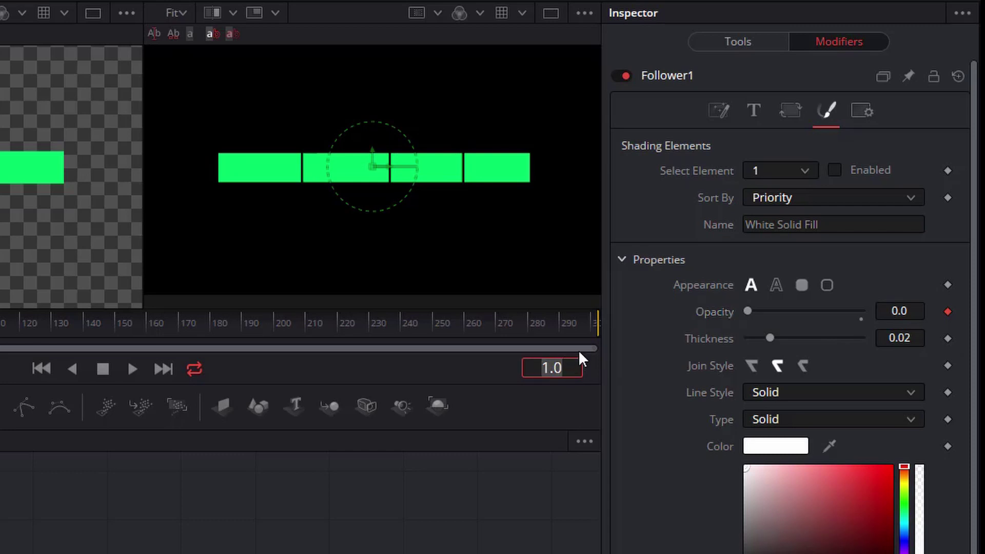
type("2")
key("Return")
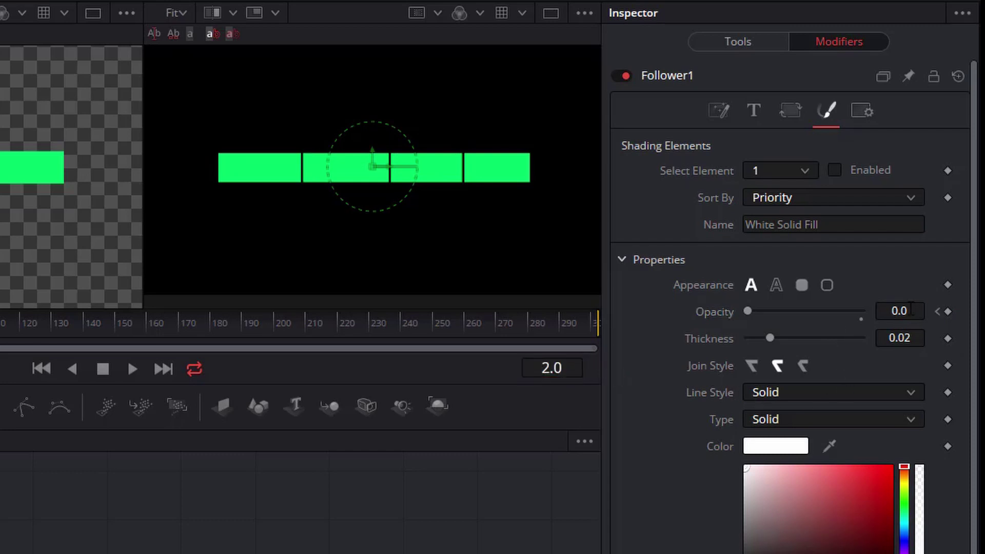
left_click(903, 310)
type("1")
key("Tab")
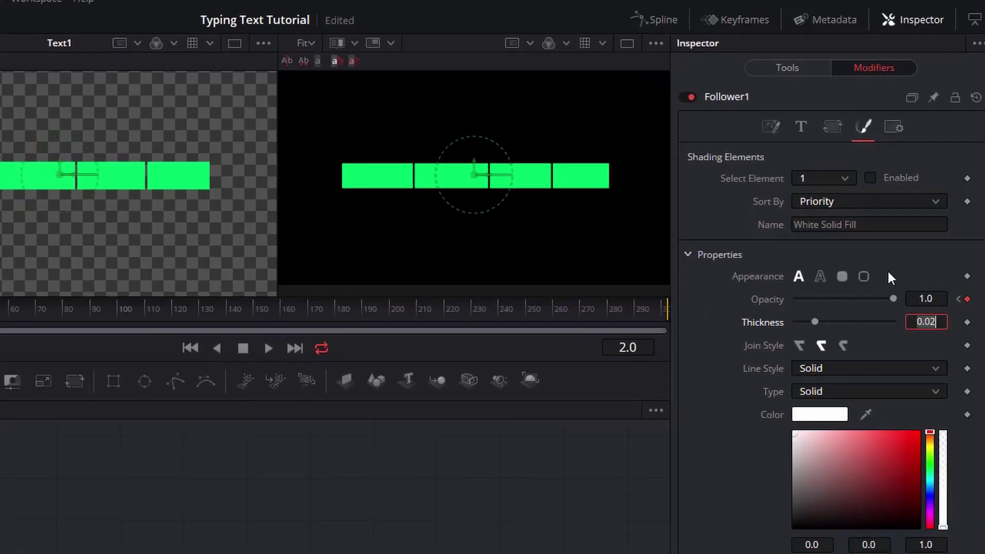
key("Home")
scroll(761, 432, "down", 3)
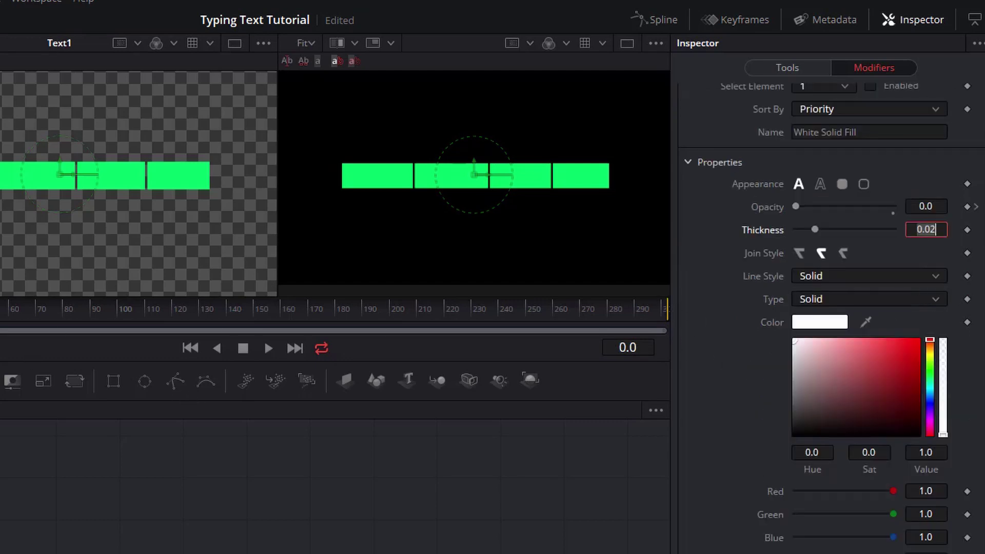
scroll(716, 440, "down", 4)
scroll(716, 439, "up", 8)
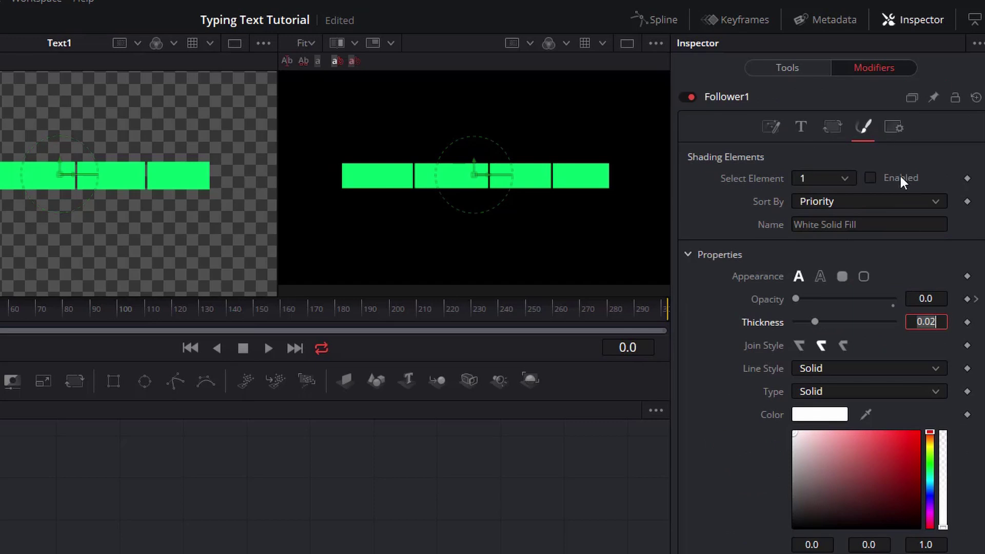
Step: Give Follower1's shading element 3, Black Shadow, the Border Fill block appearance
left_click(843, 177)
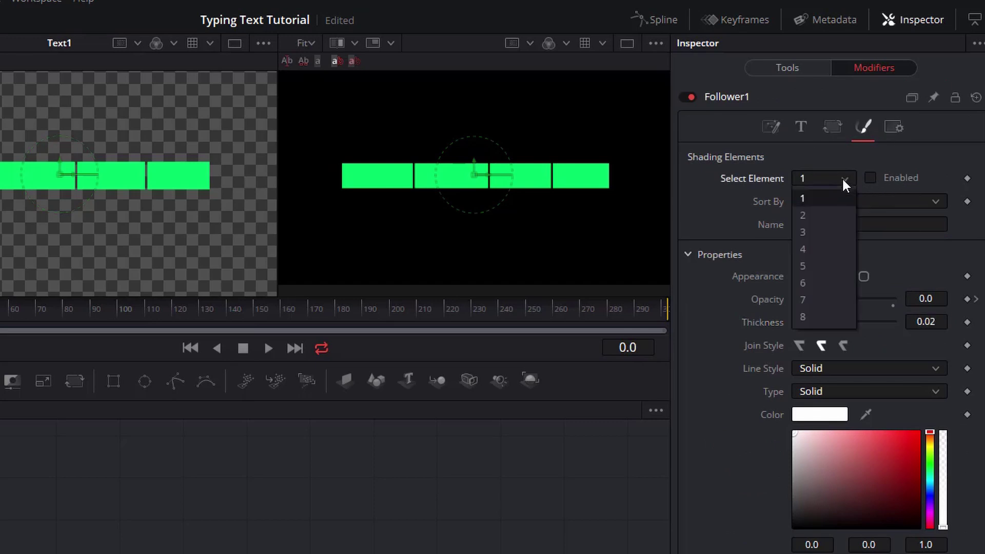
left_click(822, 233)
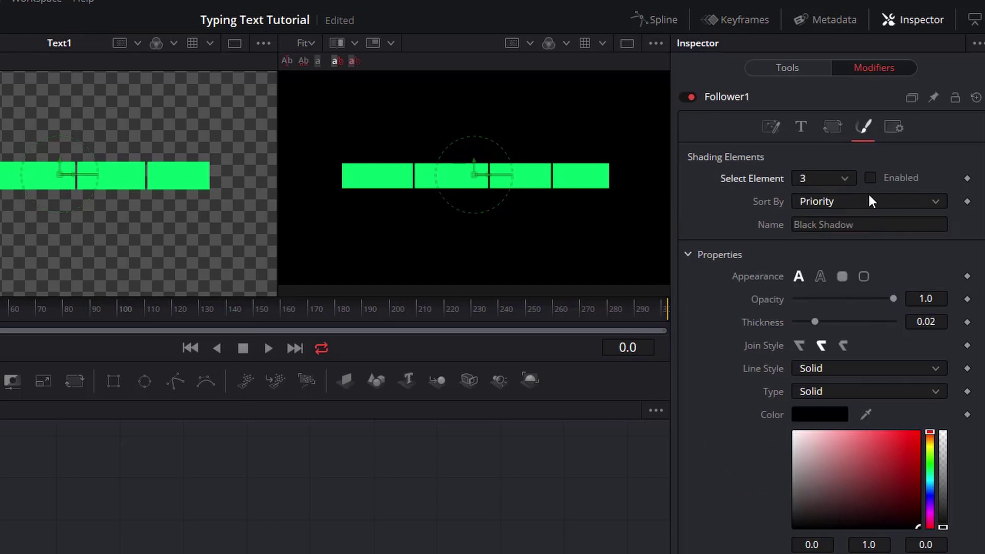
left_click(842, 277)
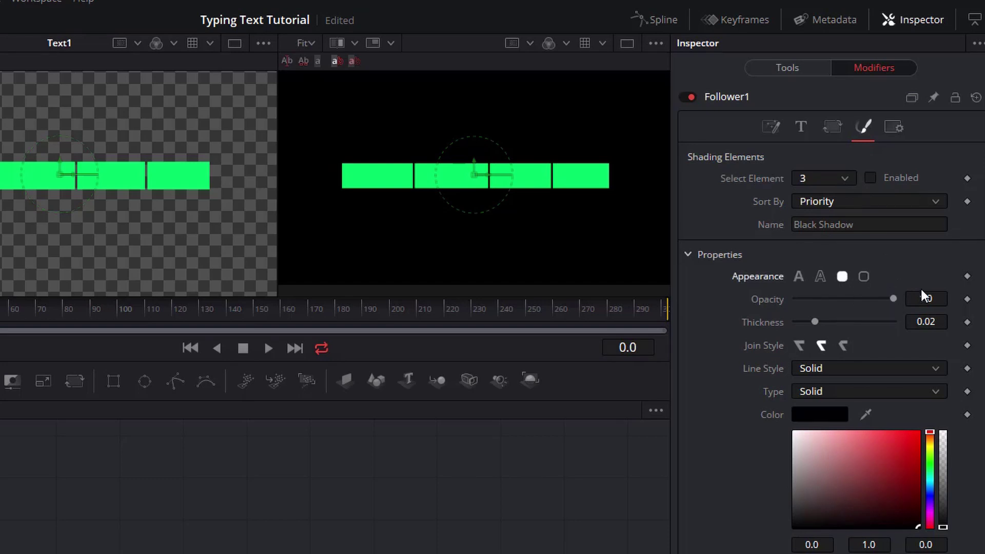
scroll(942, 490, "down", 3)
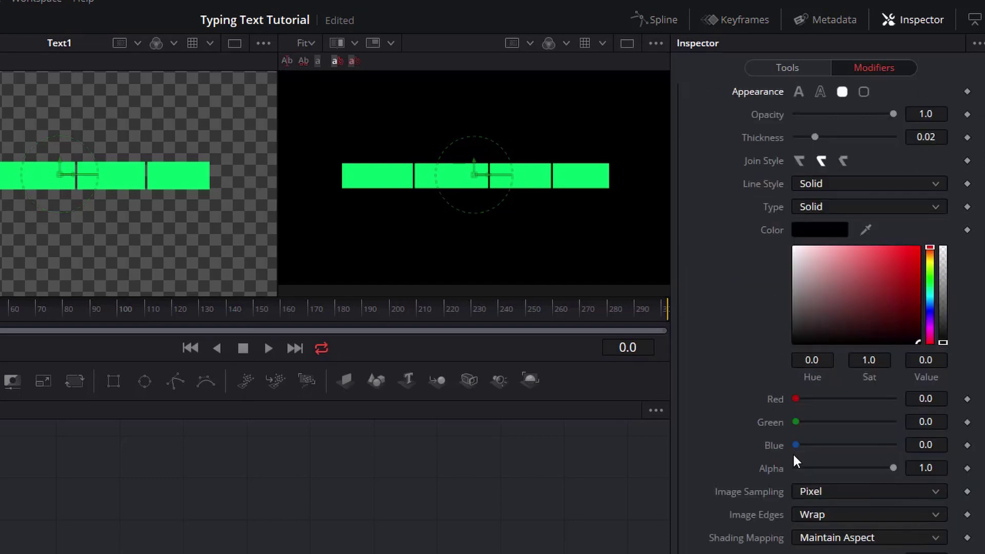
scroll(754, 385, "up", 3)
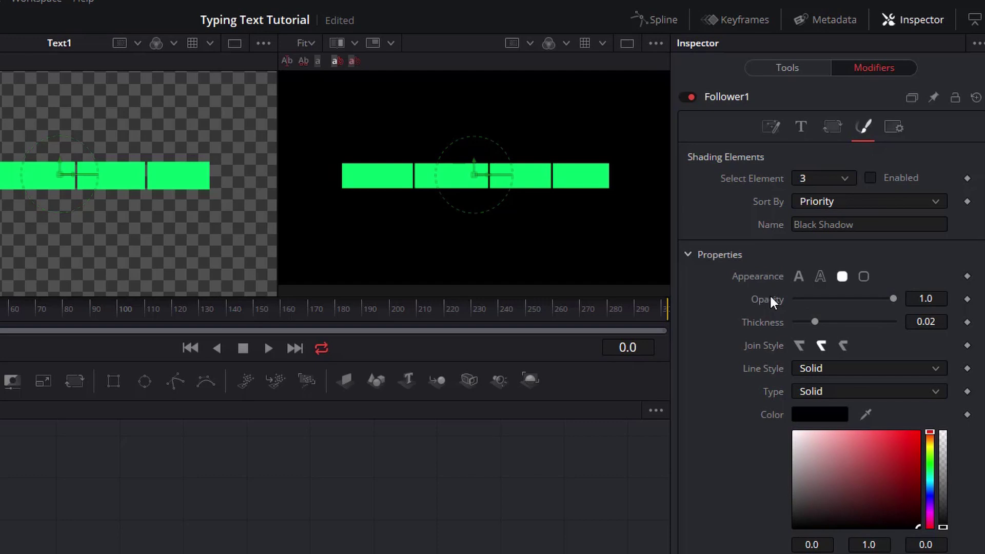
left_click(632, 349)
Step: Keyframe element 3's Opacity at 0 at time -0.9
type("-9")
key("Return")
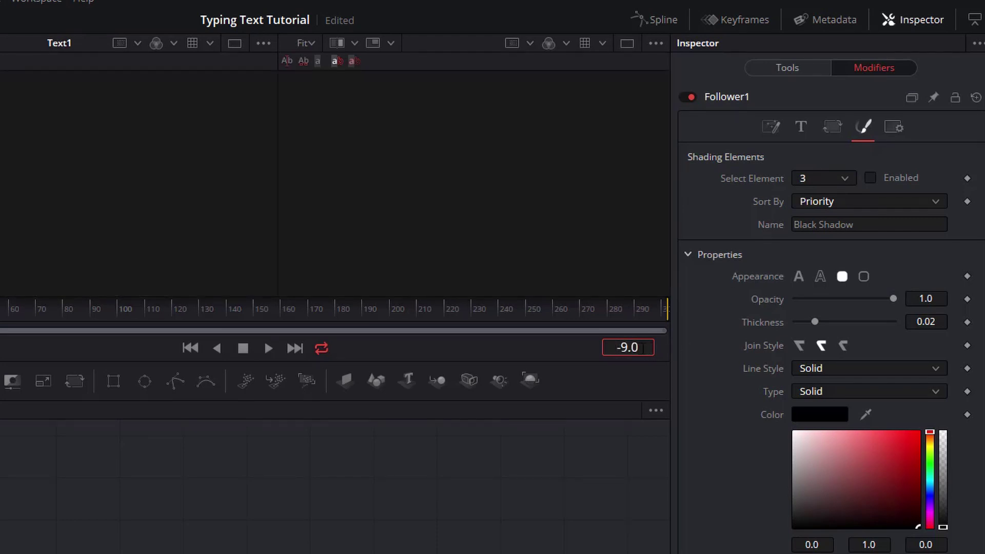
key("ctrl+a")
key("BackSpace")
type("-0.9")
left_click(943, 299)
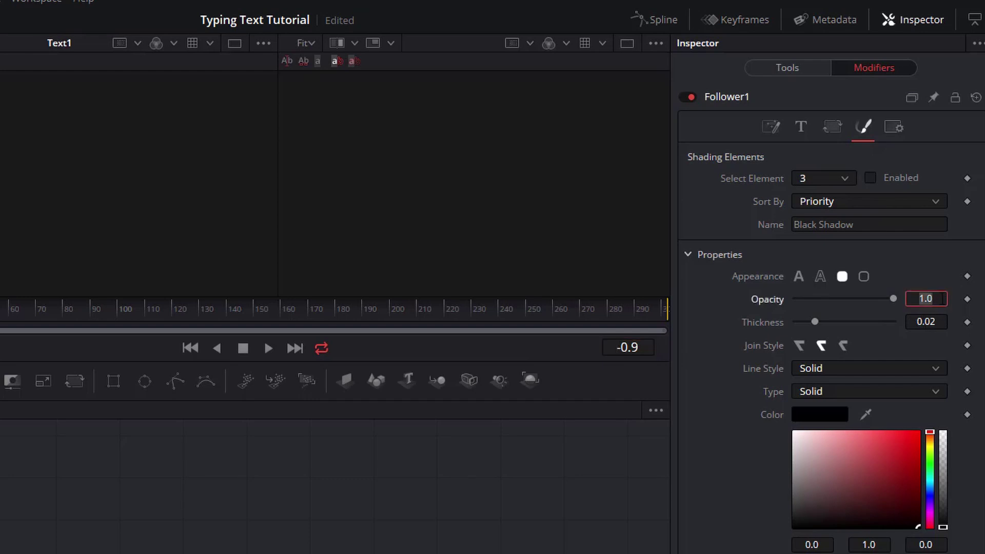
type("0")
key("Tab")
left_click(914, 303)
left_click(968, 299)
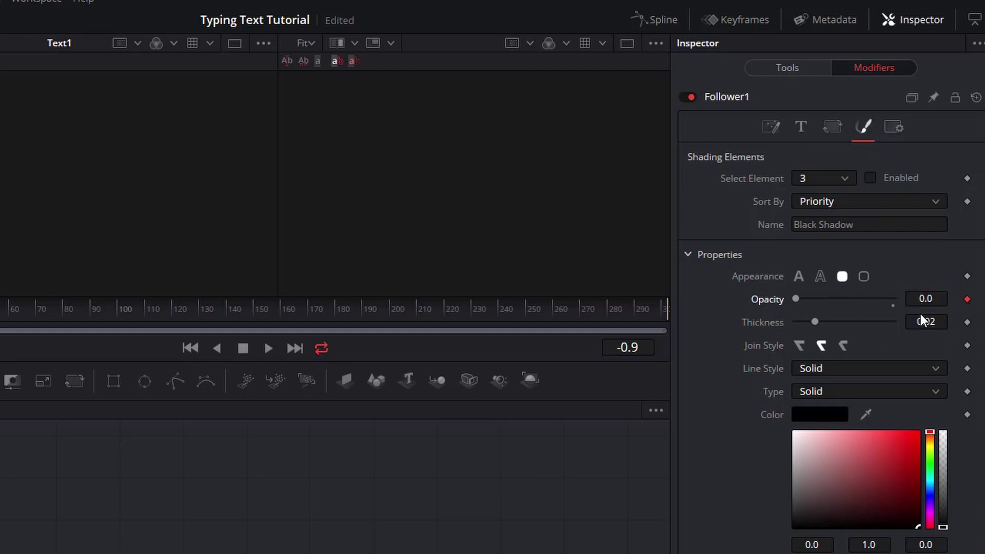
Step: Add an Opacity keyframe of 1 at time 0.08, making the cursor block fully opaque
left_click(636, 350)
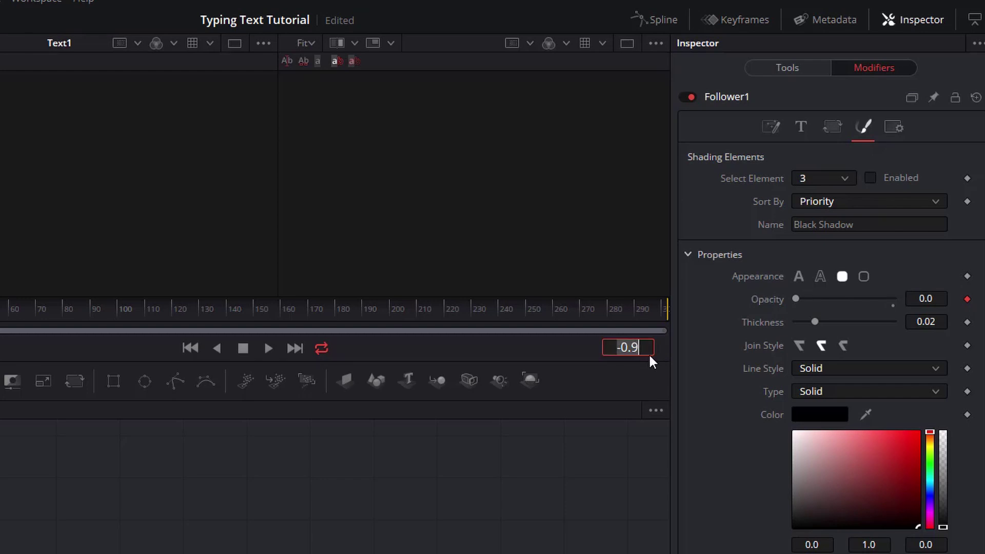
type(".08")
key("Return")
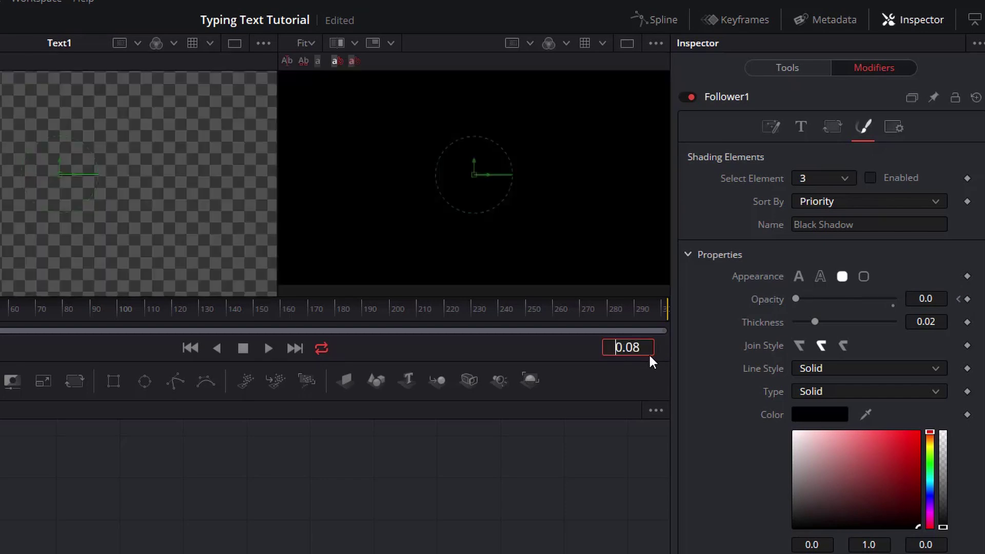
left_click_drag(931, 294, 933, 295)
left_click(938, 302)
type("1")
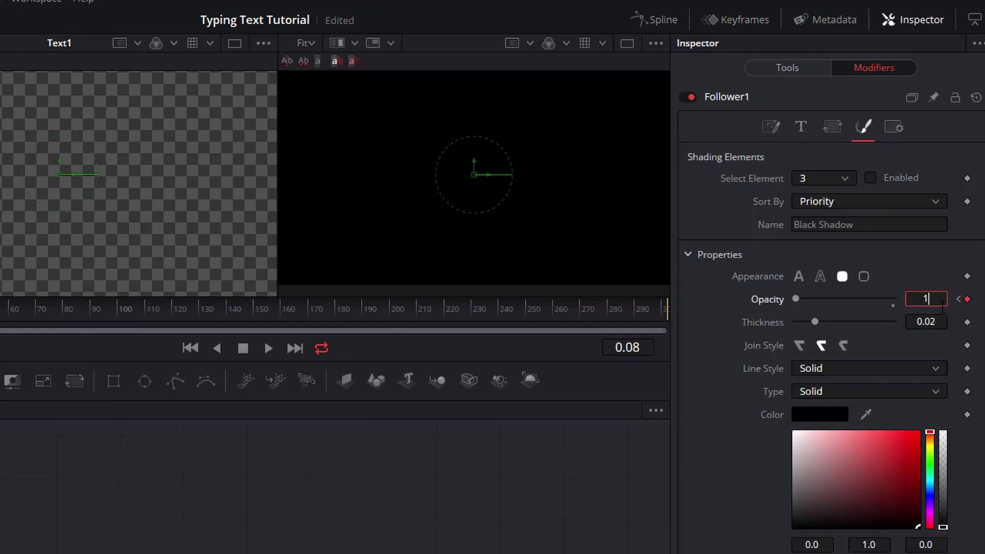
key("Tab")
Step: Keyframe the cursor block's Opacity back to 0 at time 1.08
left_click(612, 347)
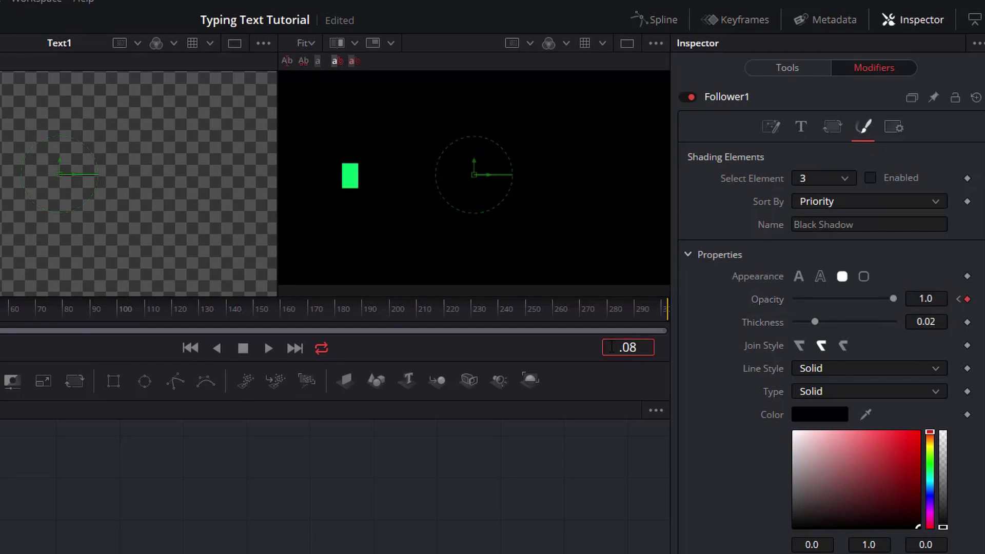
type("1")
key("Return")
left_click(935, 299)
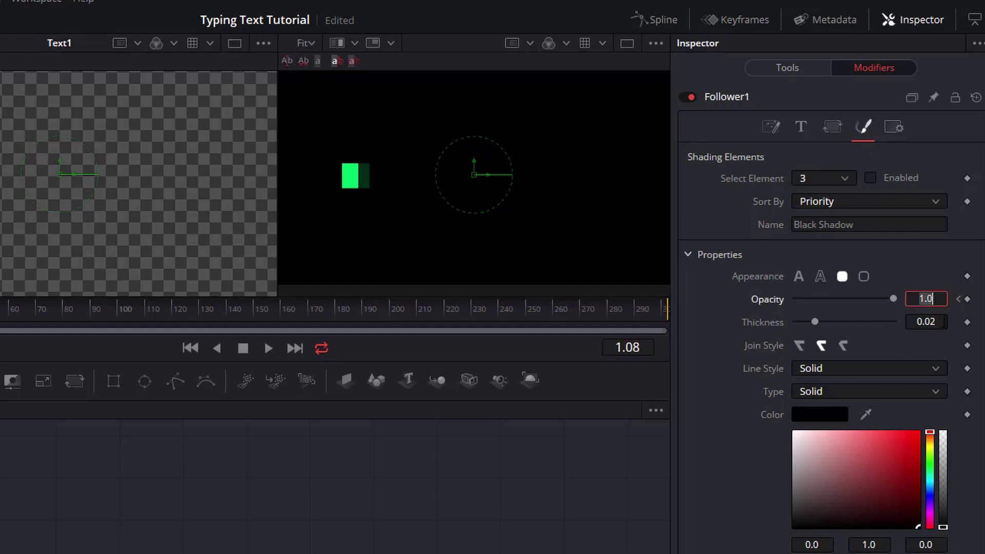
type("0")
key("Return")
Step: Check the Opacity at 2.08, play the typing animation from the start, then show Text1's settings
left_click(624, 346)
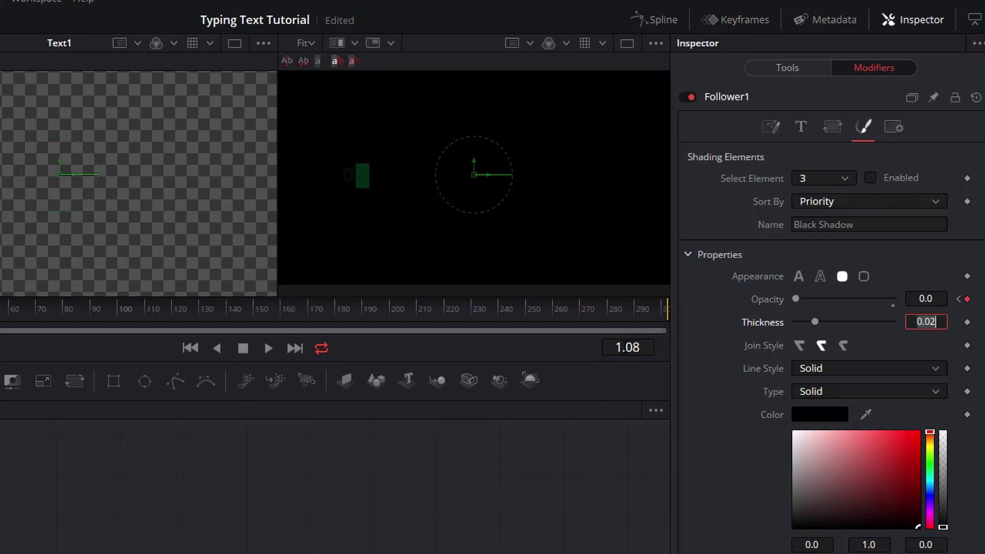
key("BackSpace")
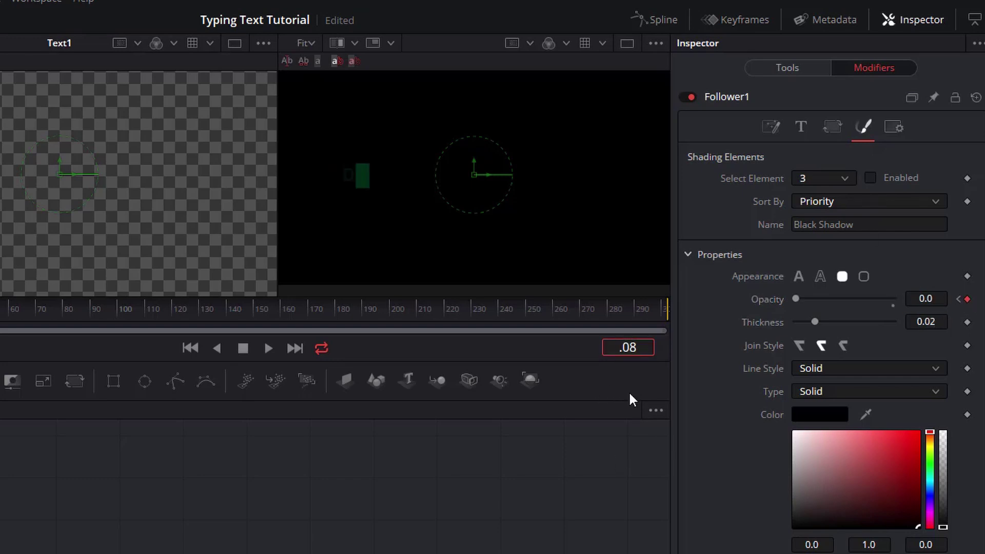
type("2")
key("Return")
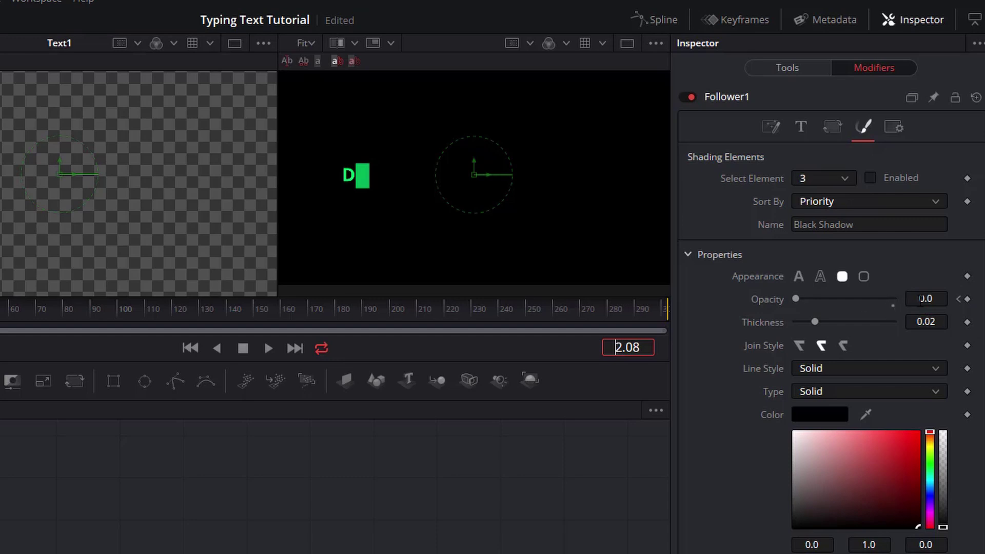
left_click(943, 299)
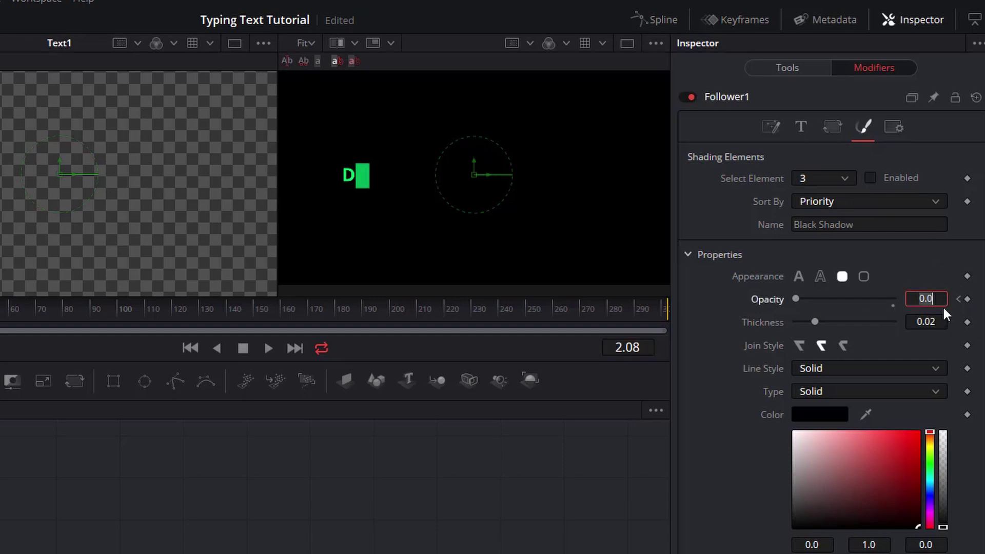
key("Return")
key("Home")
key("space")
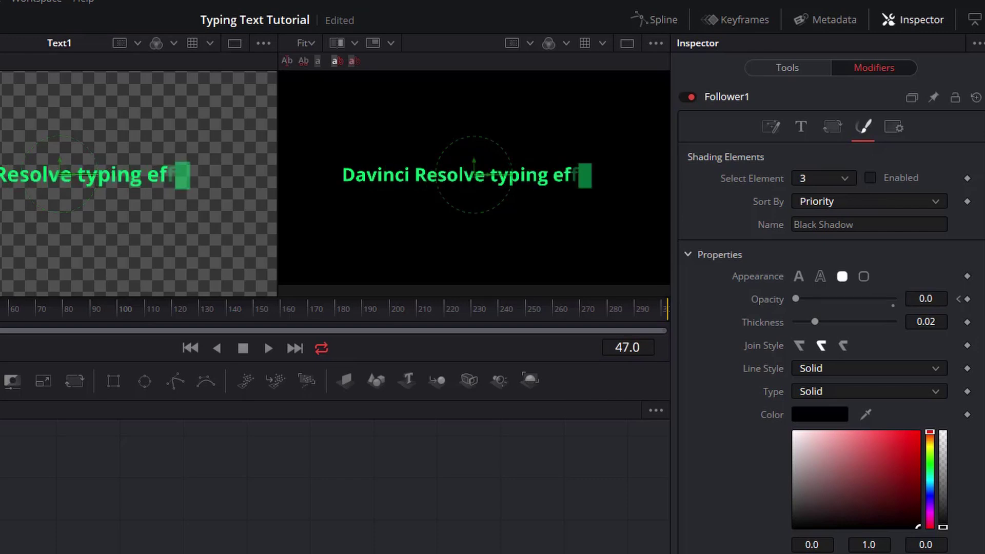
left_click_drag(17, 326, 0, 325)
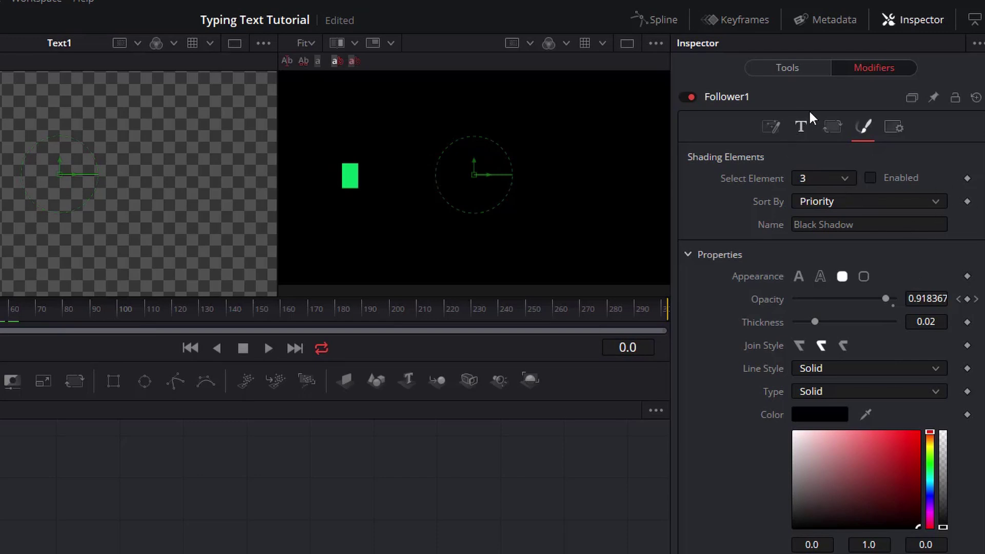
left_click(785, 67)
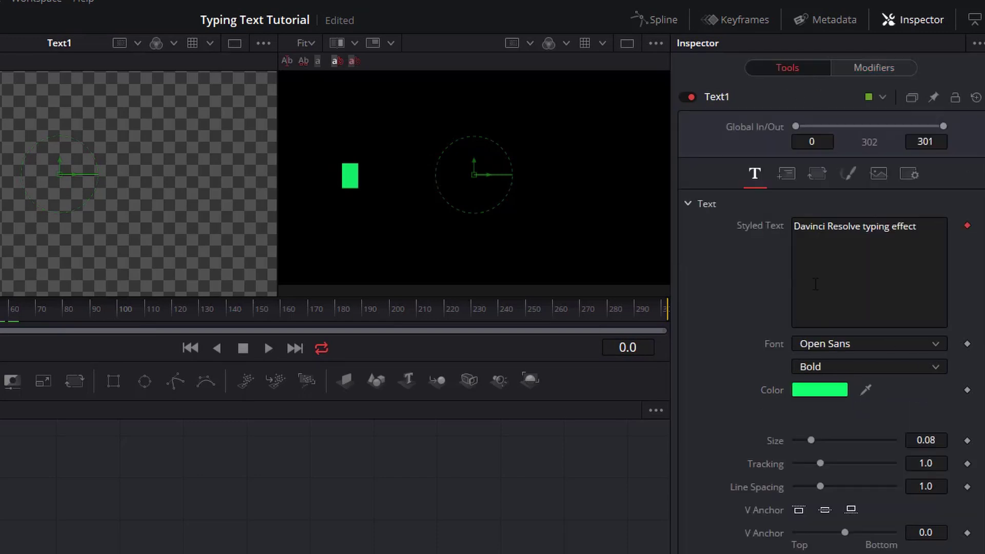
Step: In Text1's Layout, set Center to X 0.364, Y 0.816 and scrub to check the typing
left_click(788, 175)
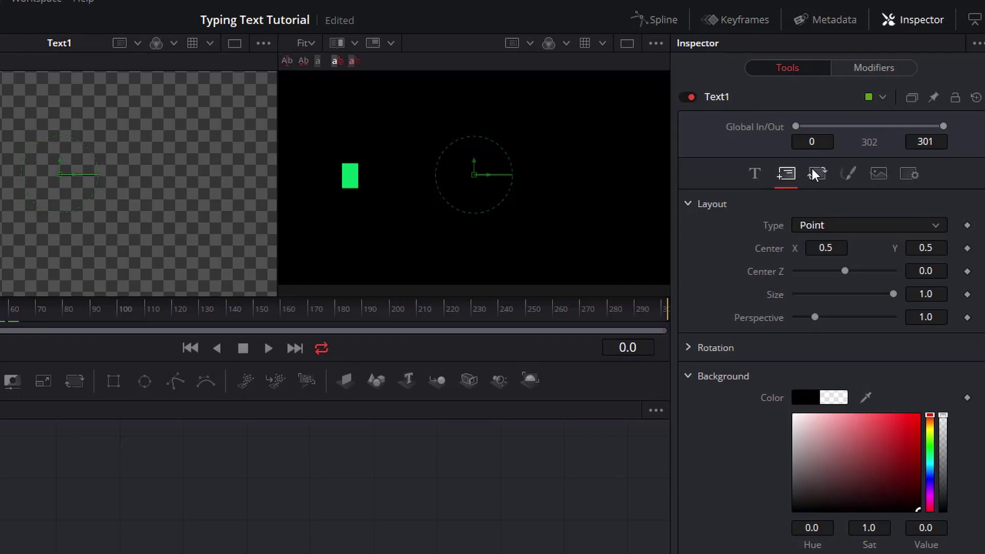
left_click_drag(856, 207, 793, 208)
mouse_move(940, 208)
left_mouse_down()
mouse_move(983, 207)
mouse_move(946, 209)
left_mouse_up()
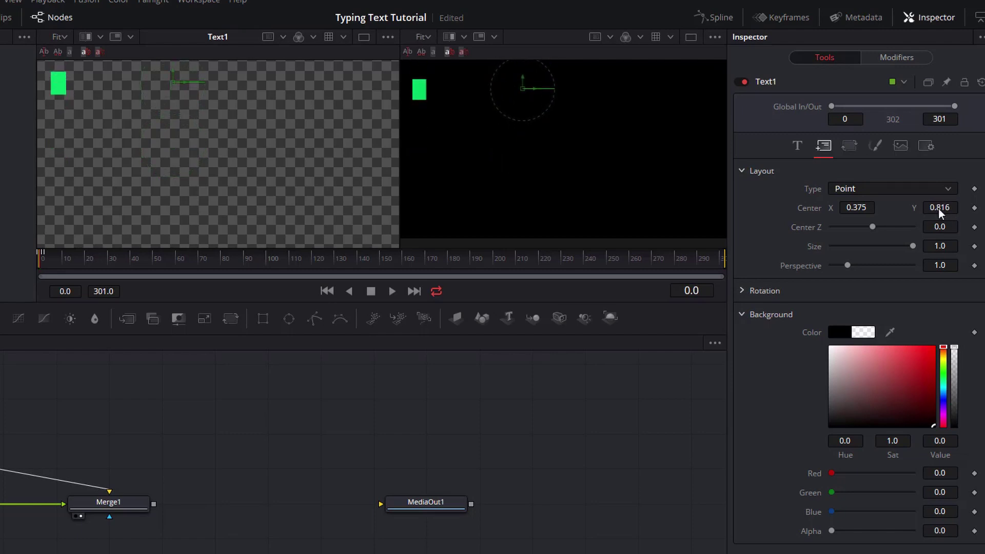
left_click_drag(857, 207, 849, 207)
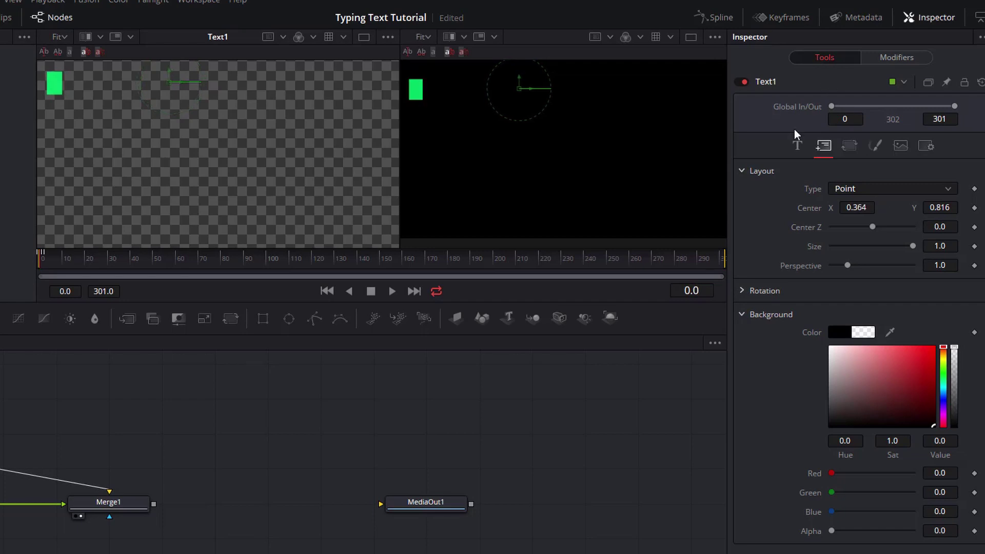
left_click_drag(46, 276, 126, 277)
left_click_drag(157, 280, 133, 268)
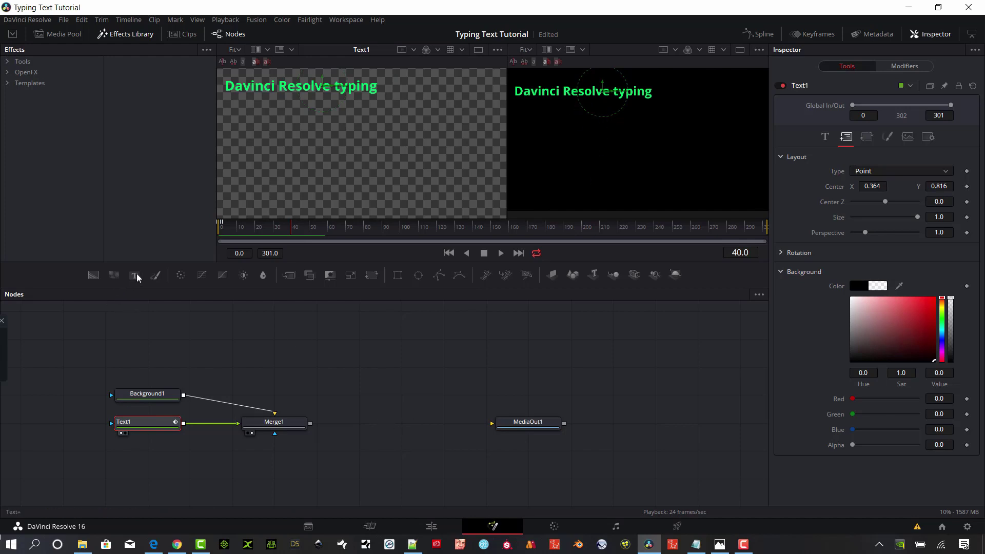
Step: Add a Text+ node, rename it Cursor, and move its center to the typing text's end
left_click_drag(137, 277, 195, 344)
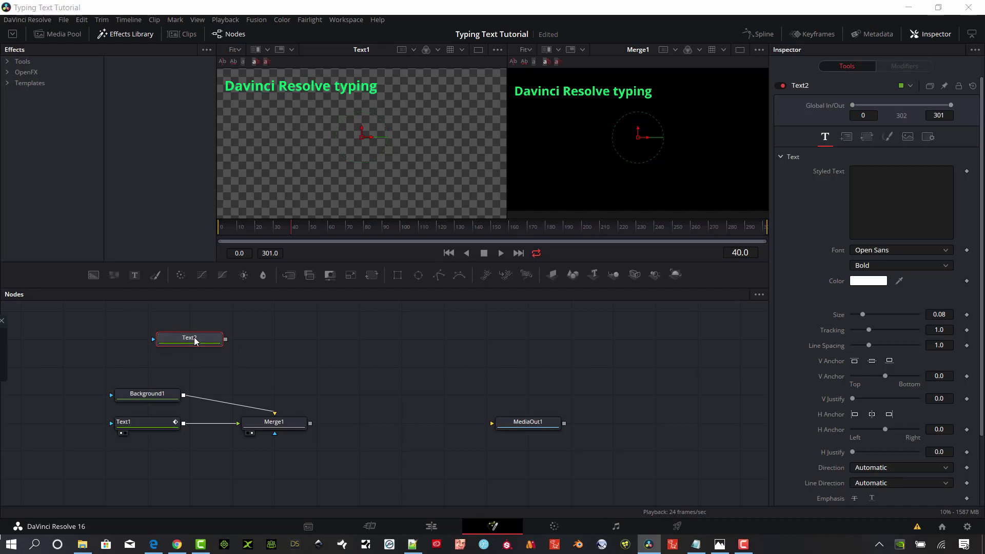
key("F2")
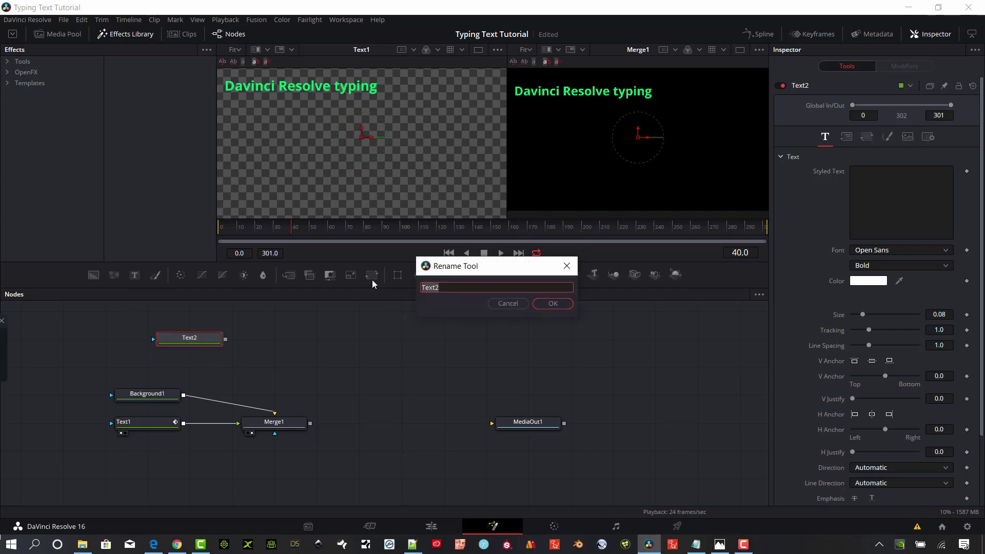
key("BackSpace")
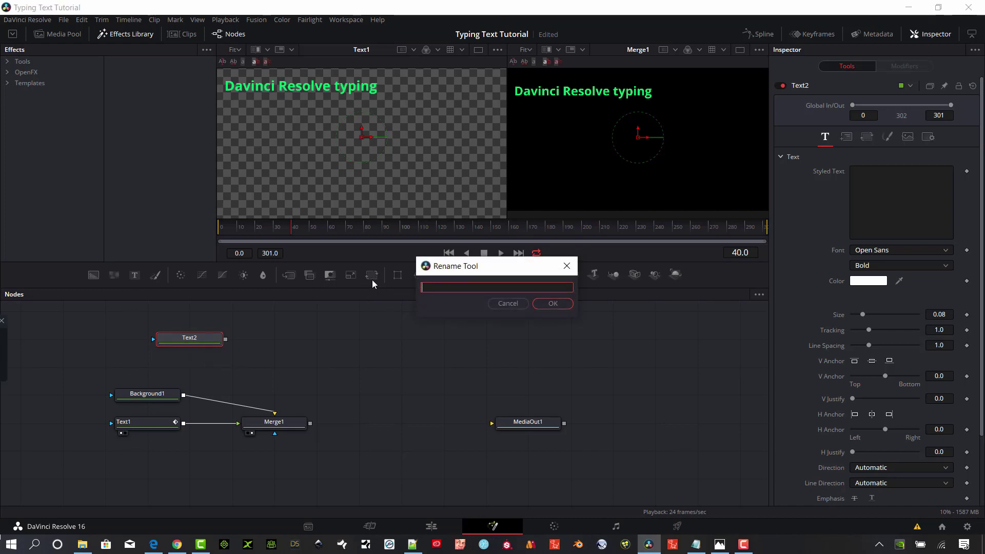
type("Cursor")
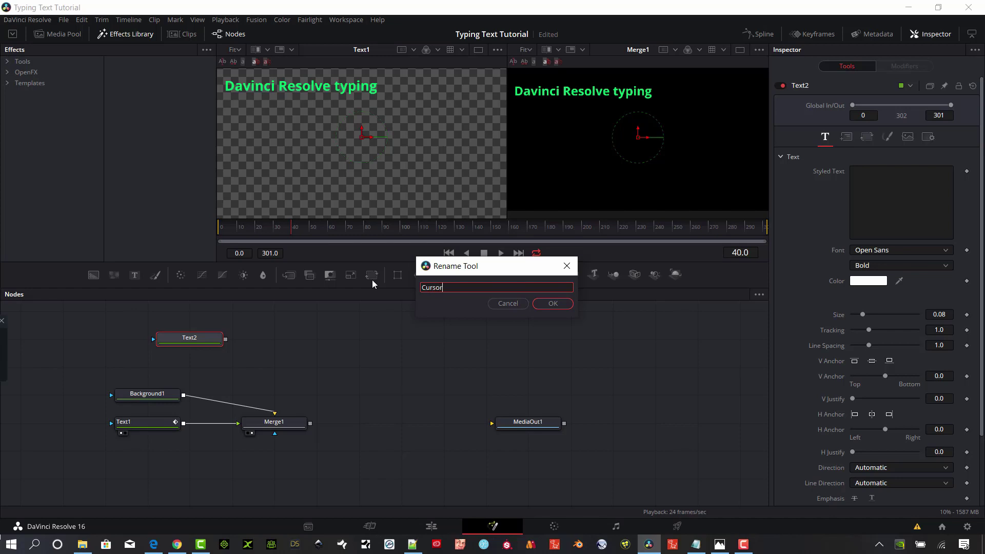
key("Return")
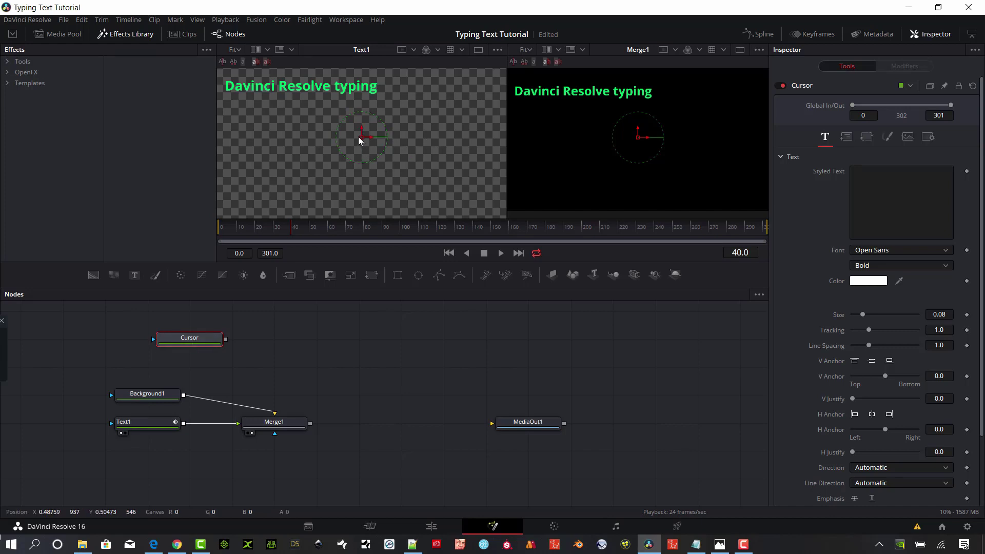
left_click_drag(362, 137, 386, 88)
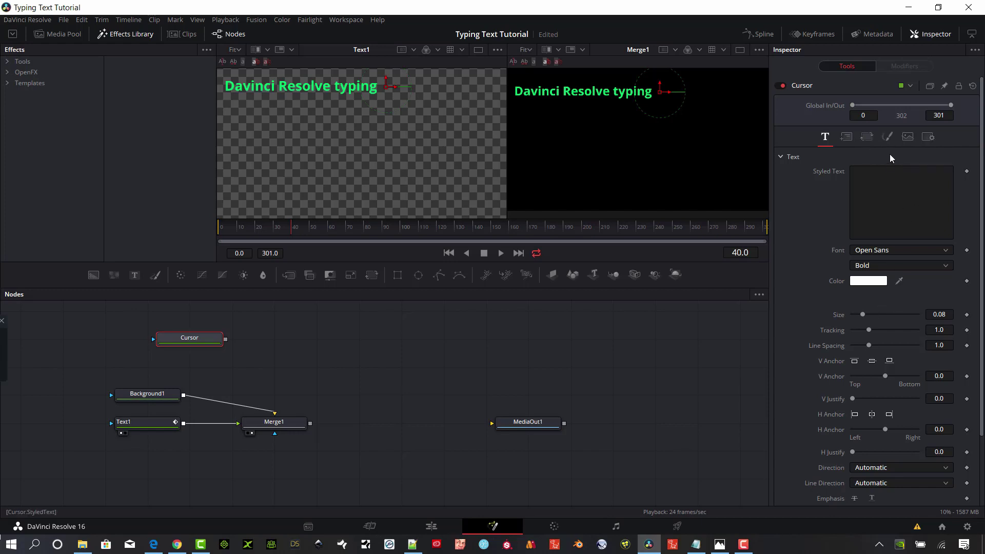
Step: Give Cursor a single-character Styled Text in saved green #00e56b and view it alone
left_click(873, 185)
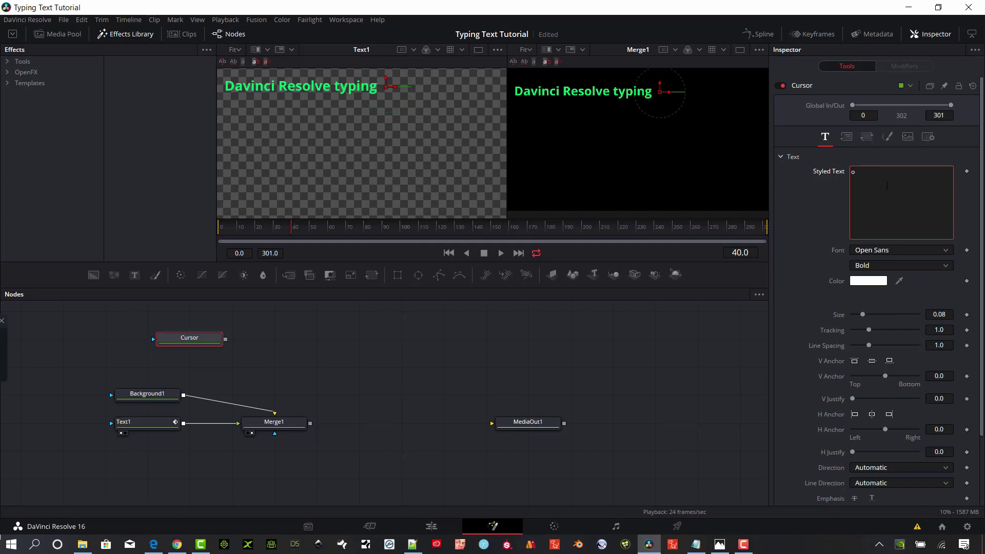
left_click(819, 210)
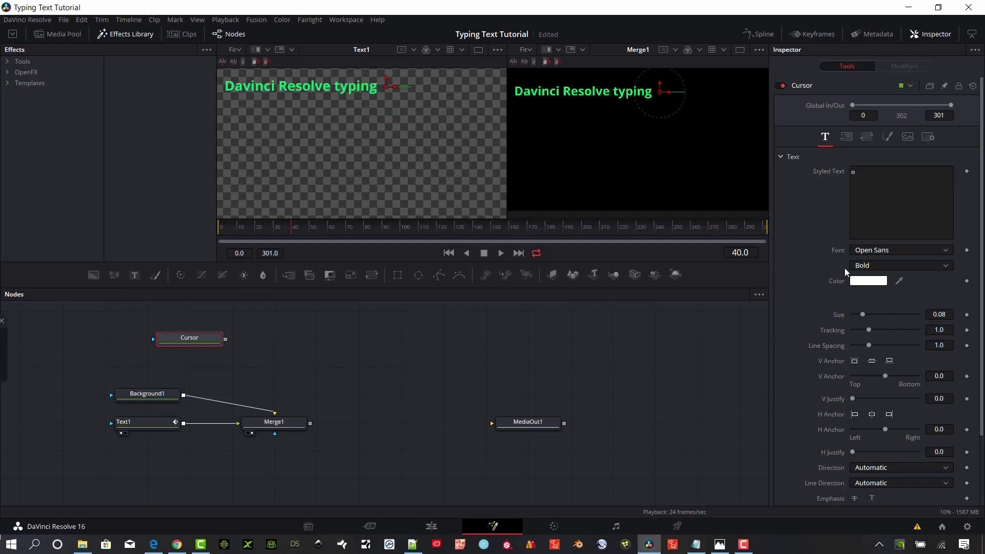
left_click(865, 282)
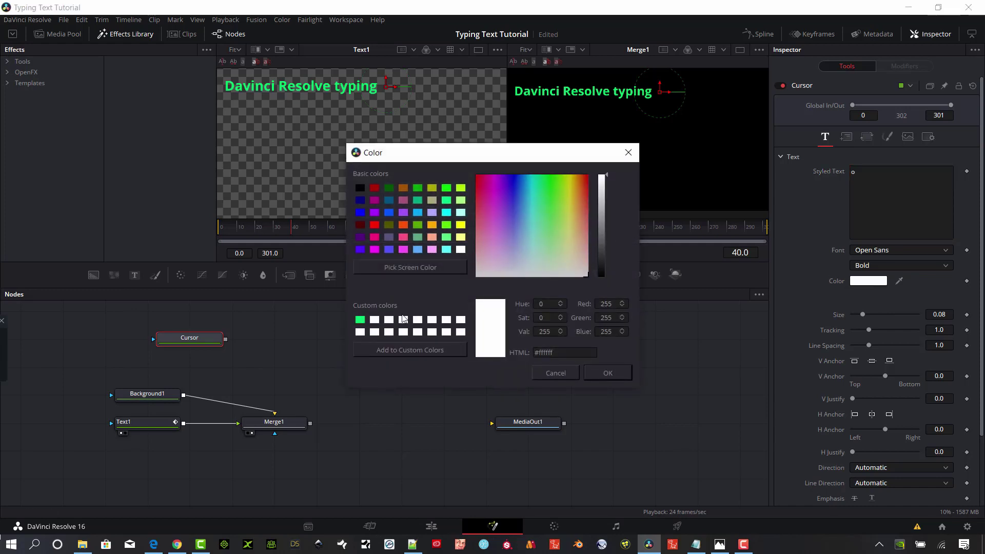
left_click(360, 320)
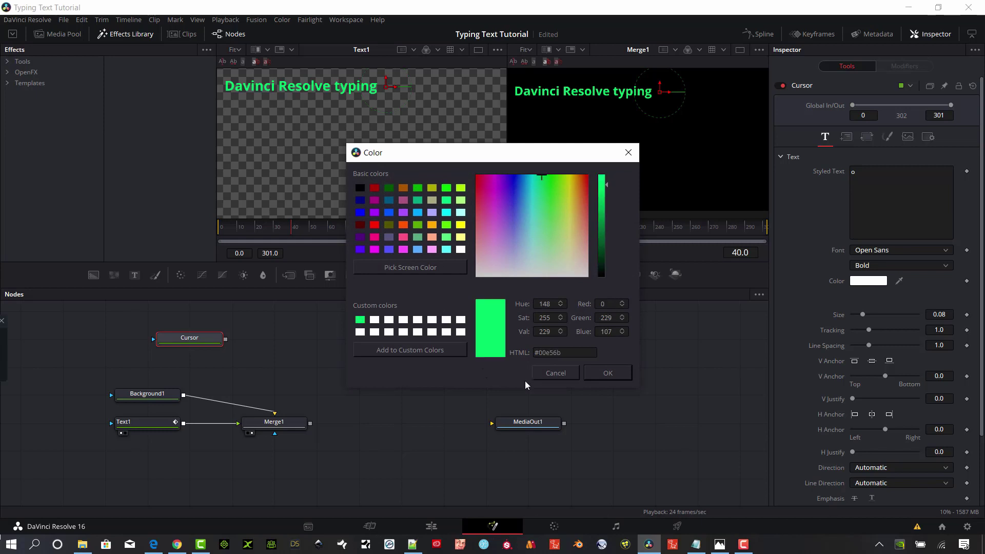
left_click(597, 373)
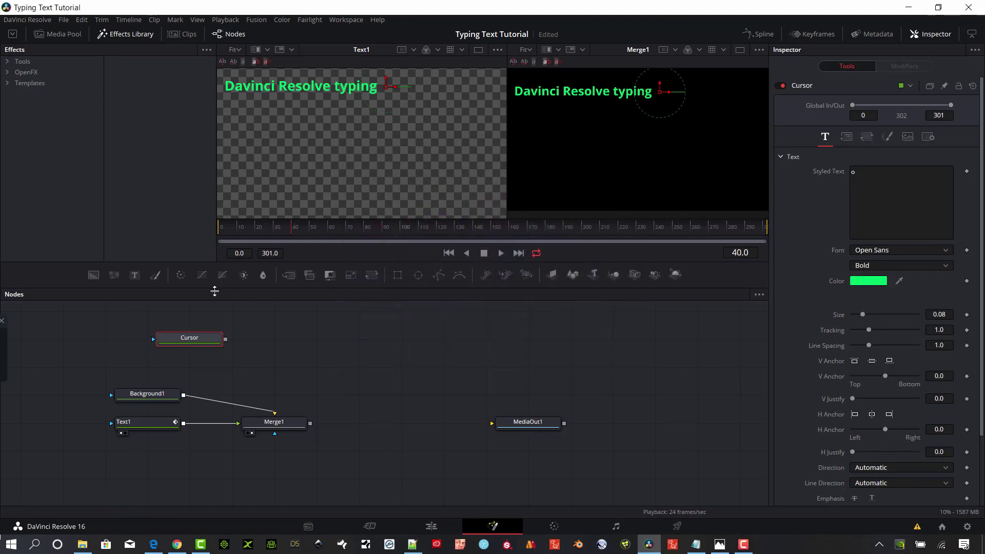
left_click_drag(232, 227, 251, 226)
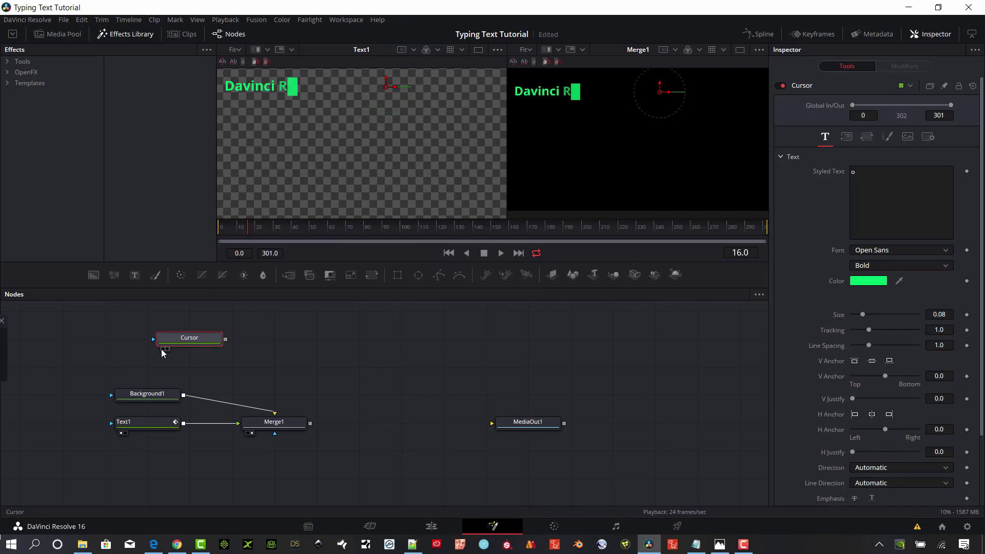
left_click(164, 350)
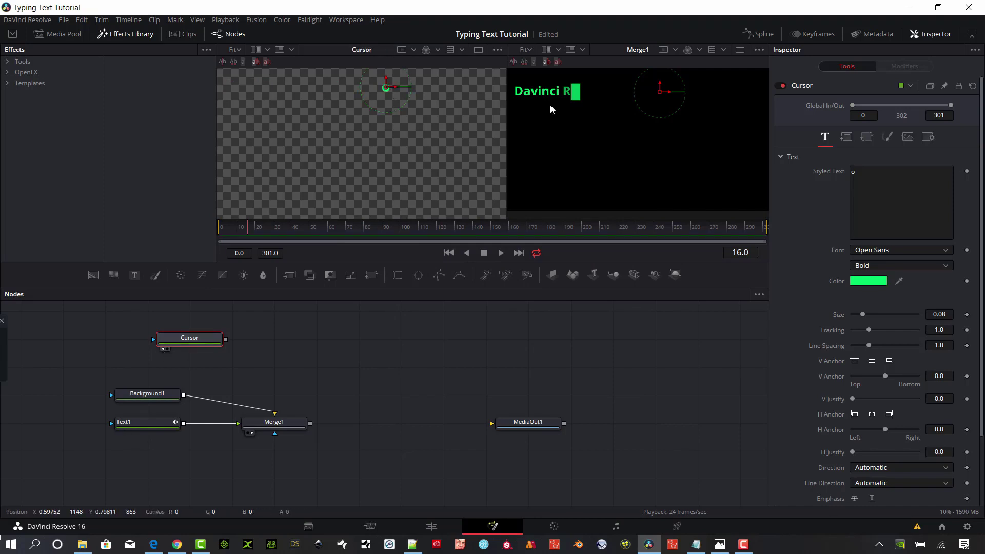
Step: Enable Cursor's shading element 3, Black Shadow, as a filled box behind the character
left_click(884, 139)
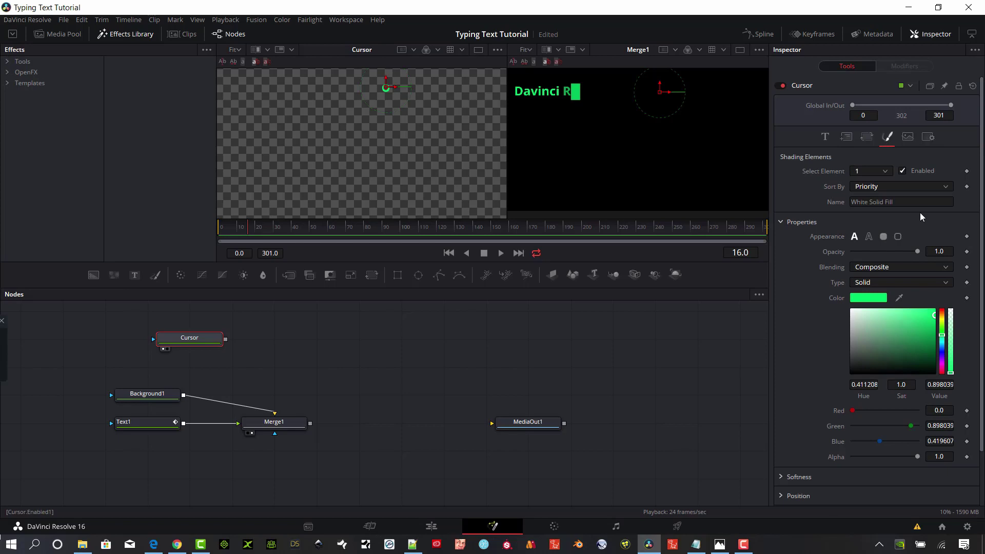
left_click(885, 173)
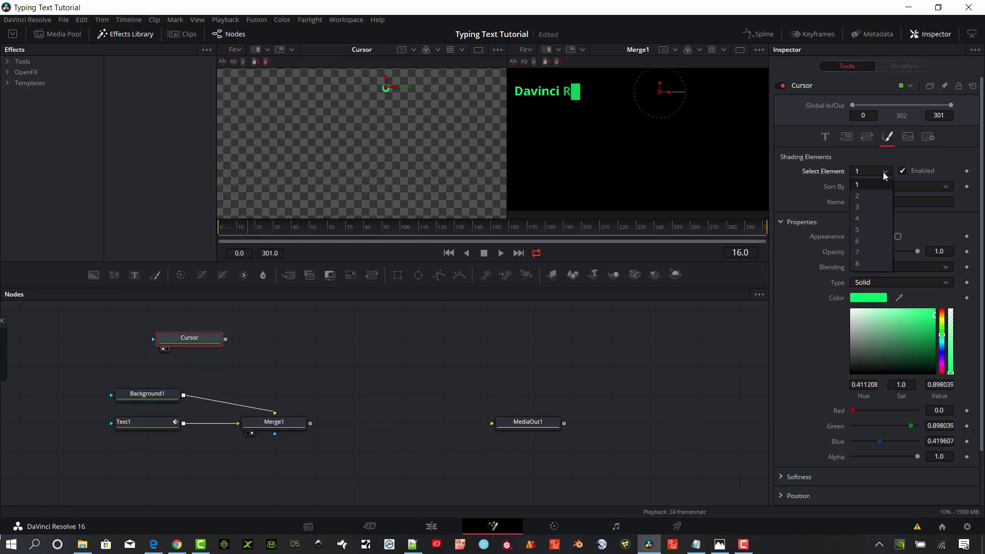
left_click(864, 208)
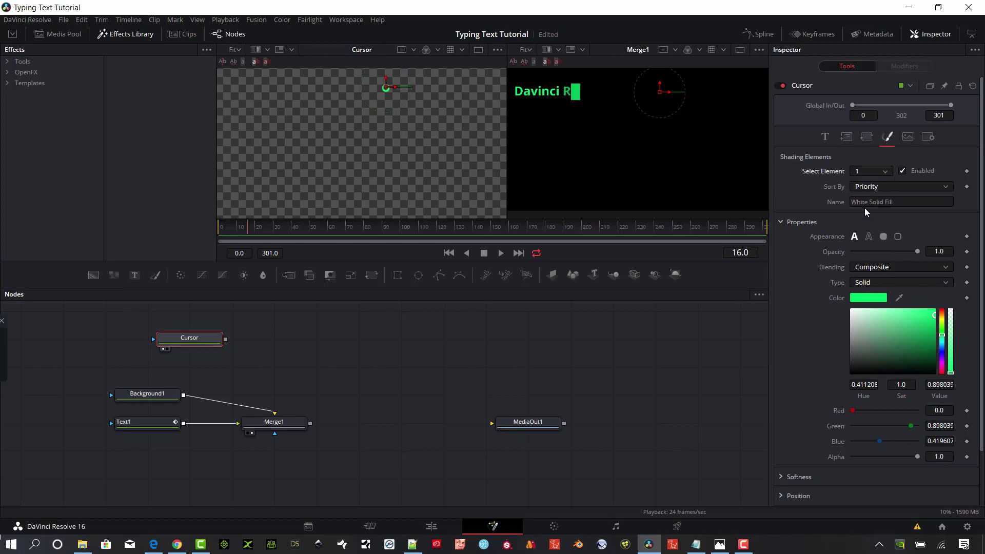
left_click(903, 171)
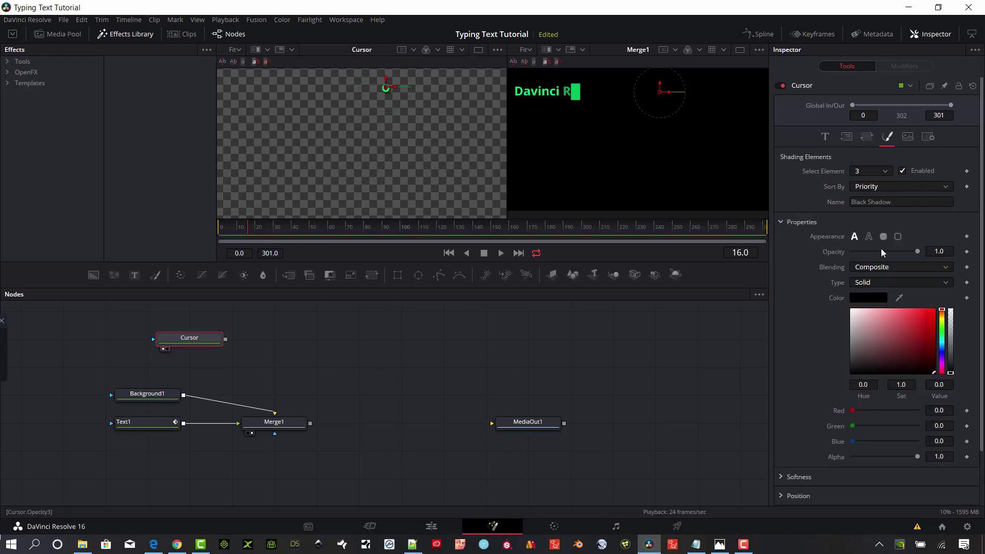
left_click(884, 237)
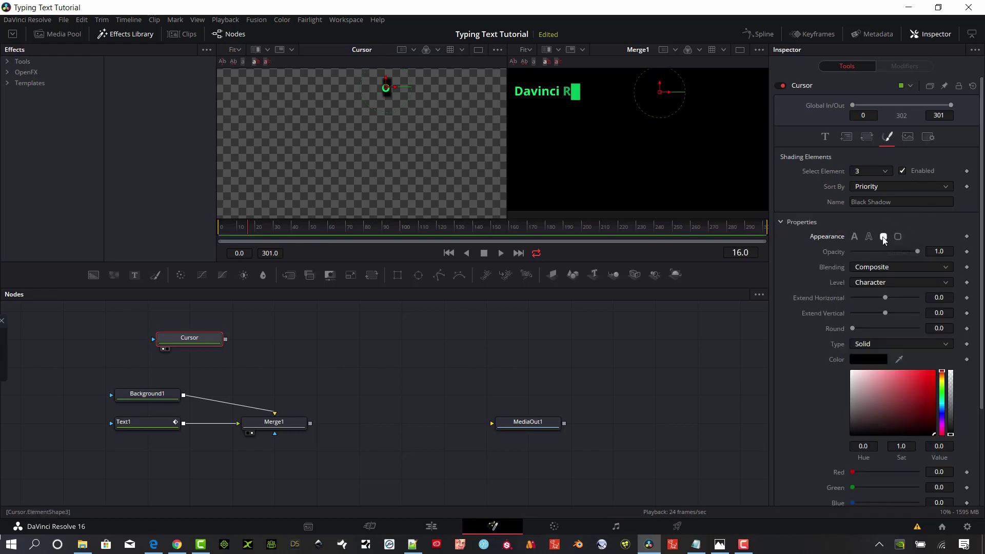
Step: Colour the block green #00e56b, set Extend Horizontal to 0.44, and move Merge1 higher
left_click(873, 363)
left_click(361, 321)
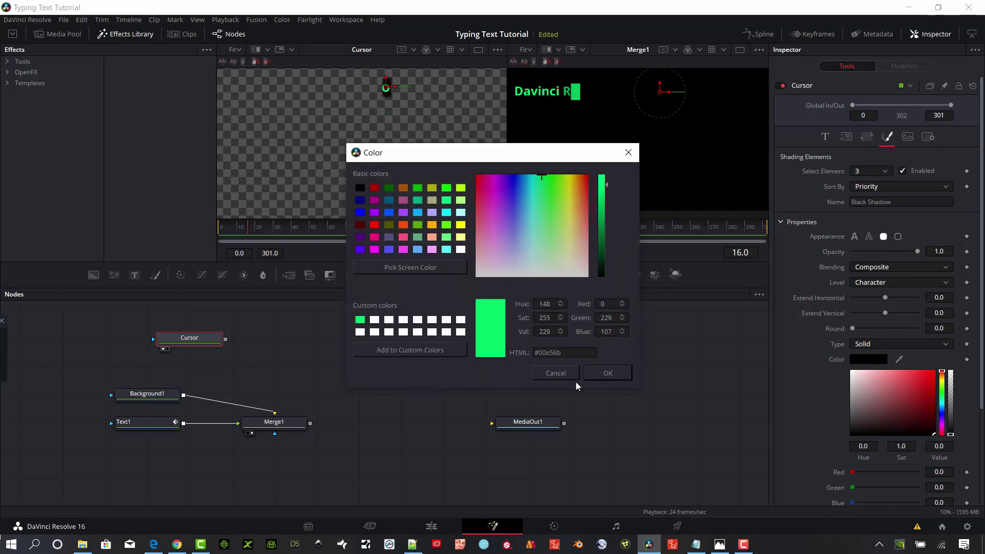
left_click(601, 377)
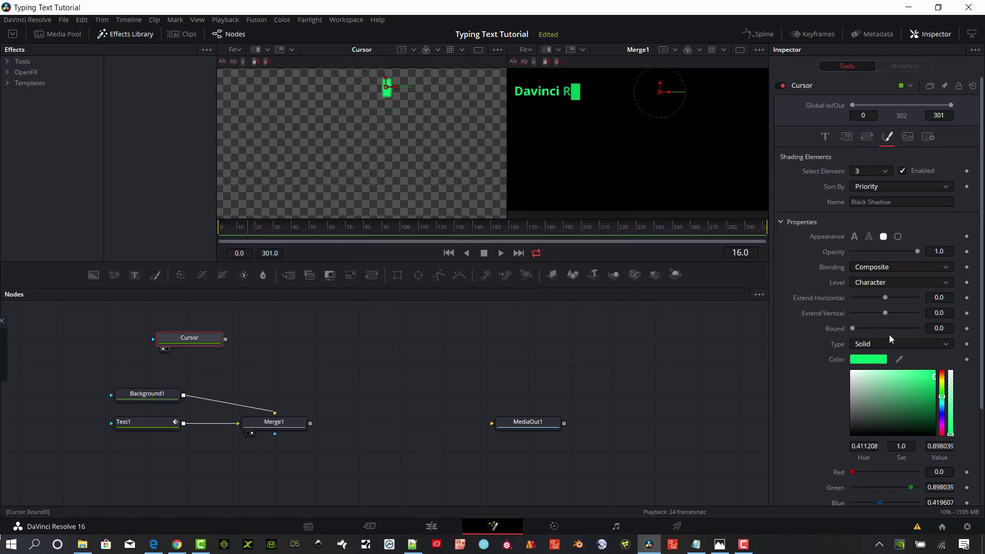
left_click_drag(885, 300, 892, 303)
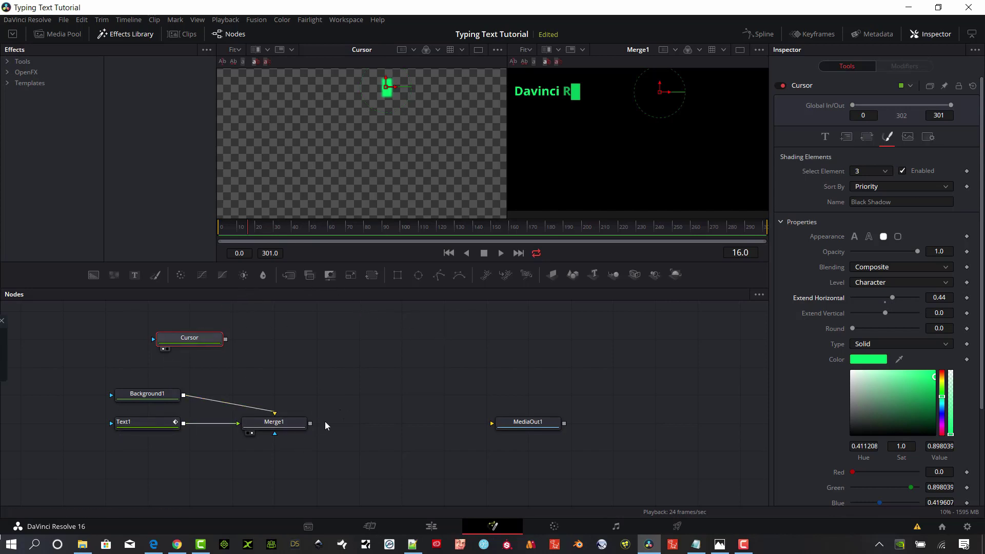
left_click_drag(303, 422, 317, 368)
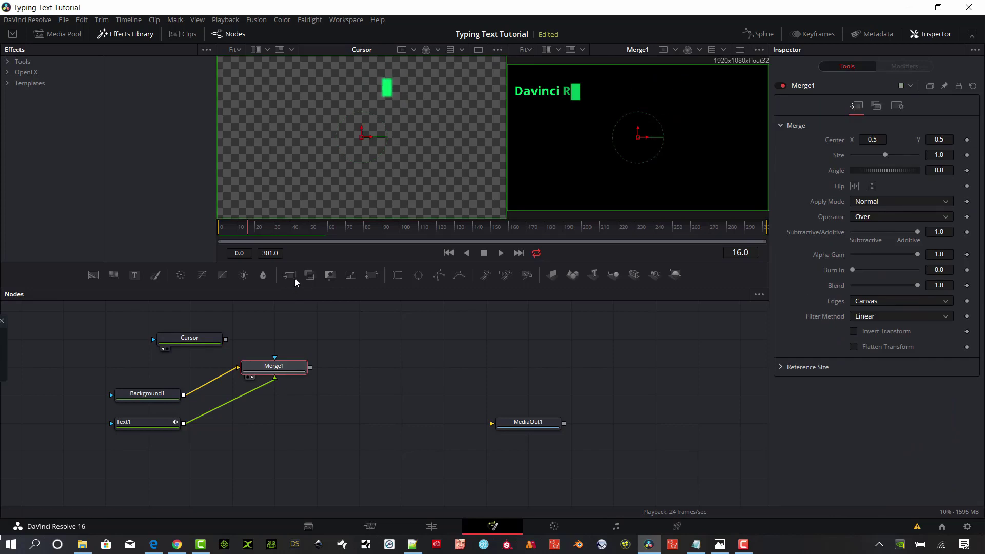
Step: Add a Merge2 node with Merge1 as background and Cursor as foreground
left_click_drag(294, 278, 399, 369)
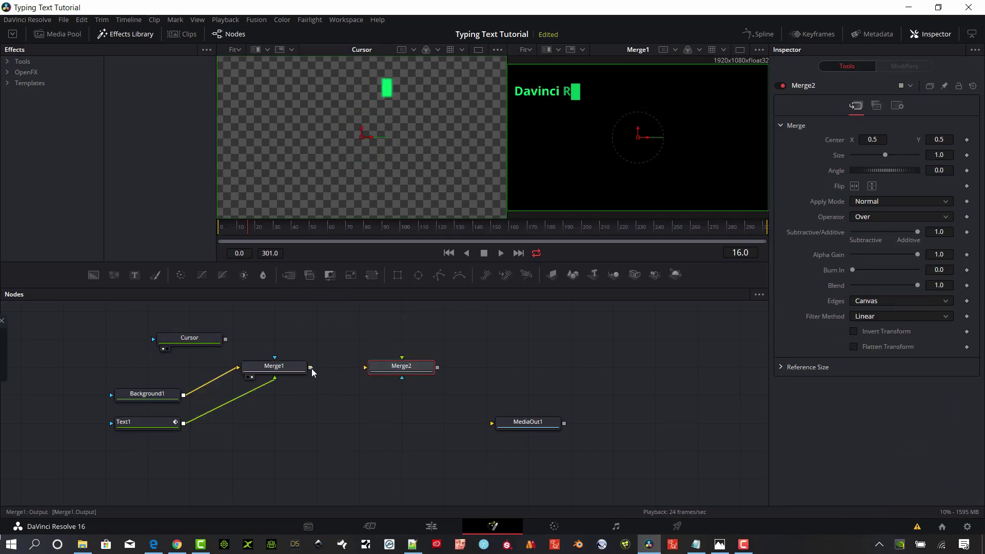
left_click_drag(311, 367, 366, 368)
left_click_drag(225, 340, 403, 360)
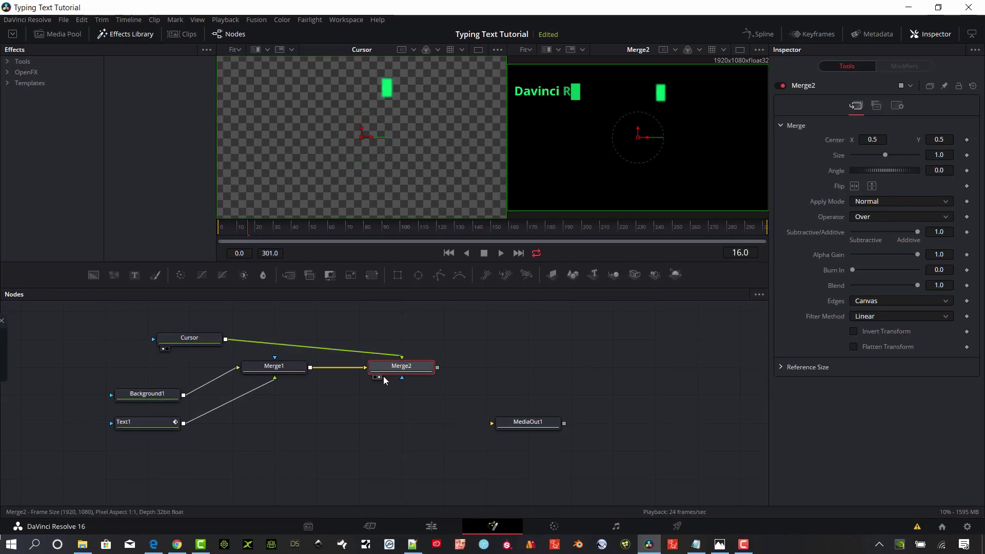
Step: Shift Merge2's centre right to X 0.639870, Y 0.504941 so the block trails the text
left_click(344, 231)
left_click_drag(344, 231, 317, 236)
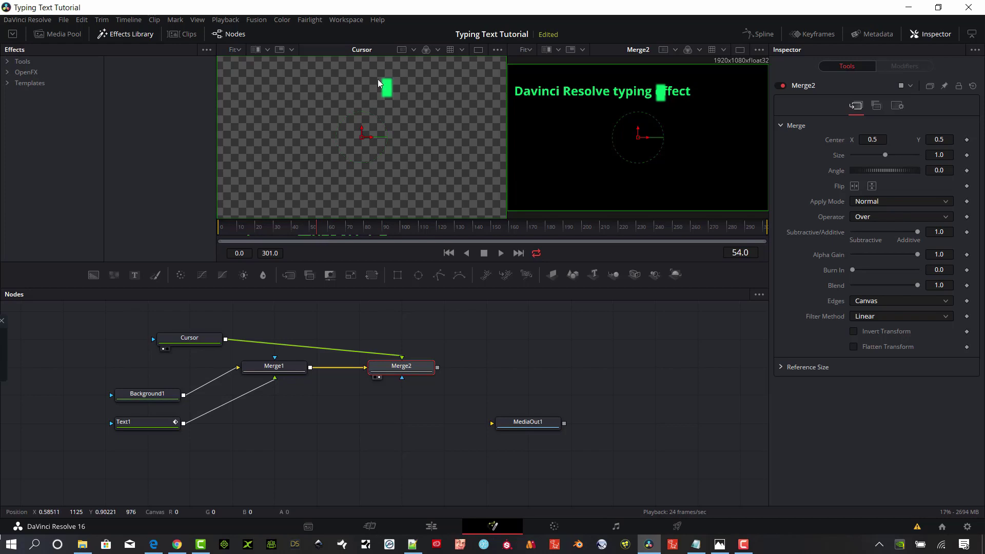
left_click_drag(364, 138, 403, 136)
mouse_move(344, 229)
left_mouse_down()
mouse_move(281, 234)
mouse_move(380, 216)
mouse_move(299, 234)
mouse_move(347, 233)
left_mouse_up()
left_click_drag(674, 137, 676, 138)
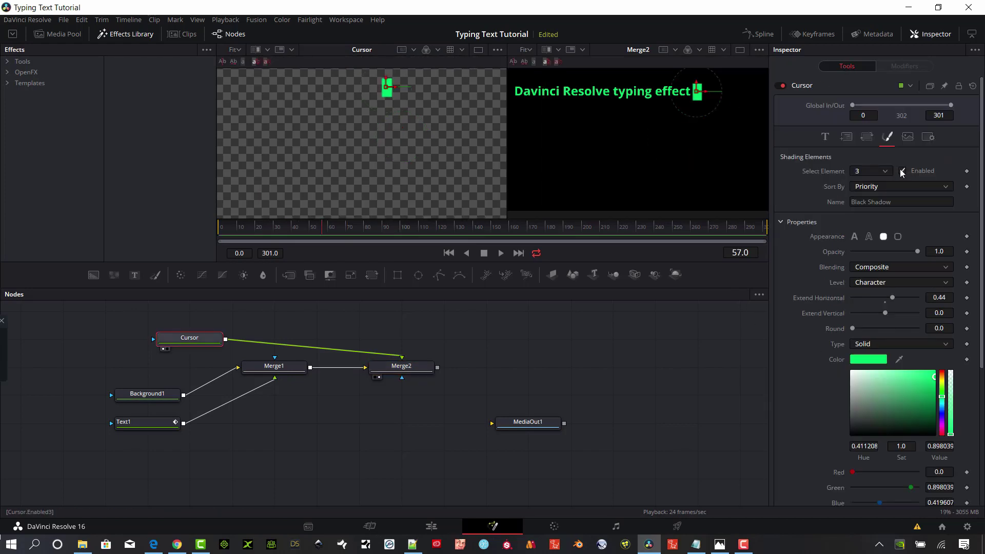
Step: Disable Cursor's element 1 White Solid Fill, scrub to check, then reselect element 3 Black Shadow
left_click(887, 172)
left_click(859, 186)
left_click(886, 173)
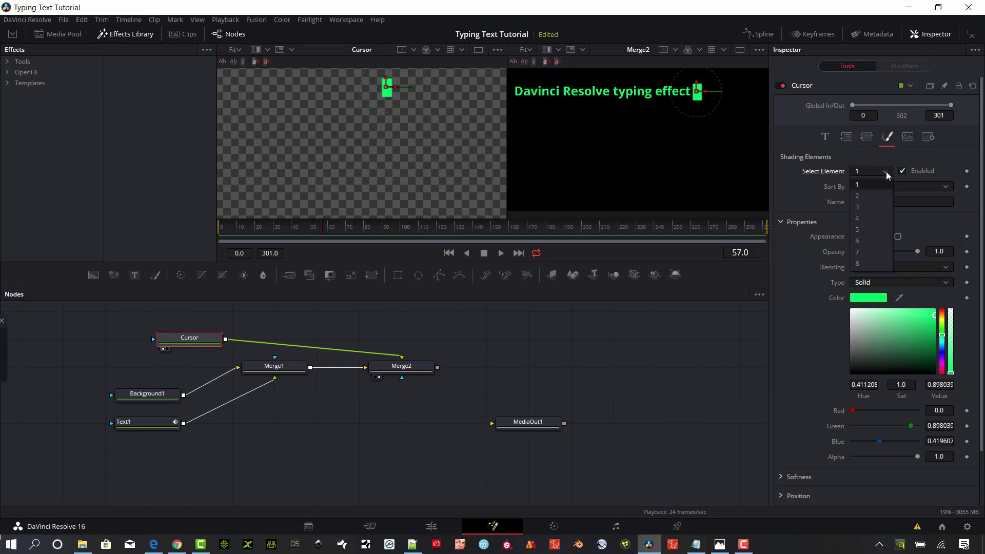
left_click(886, 172)
left_click(902, 171)
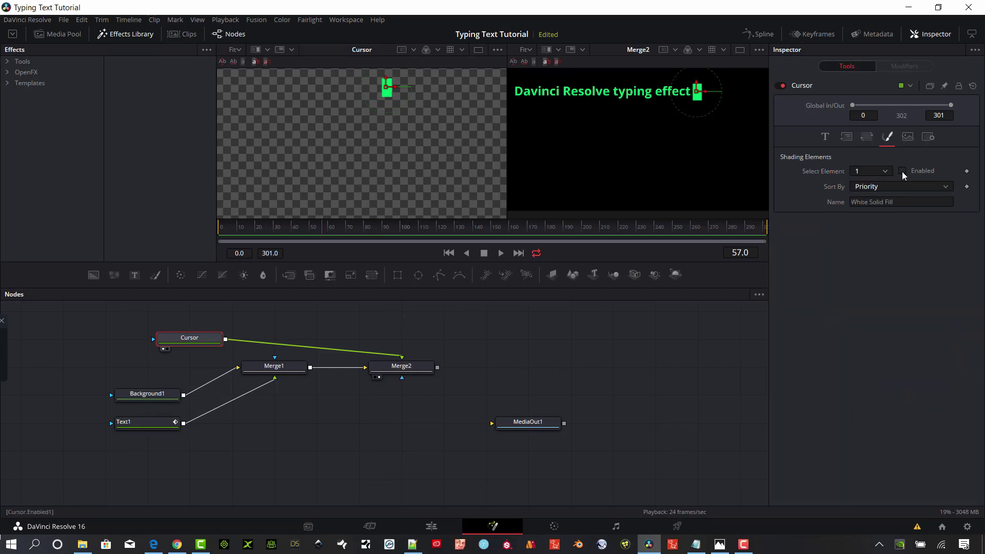
mouse_move(280, 229)
left_mouse_down()
mouse_move(260, 228)
mouse_move(314, 228)
mouse_move(223, 230)
mouse_move(316, 239)
mouse_move(212, 236)
mouse_move(300, 235)
mouse_move(285, 231)
left_mouse_up()
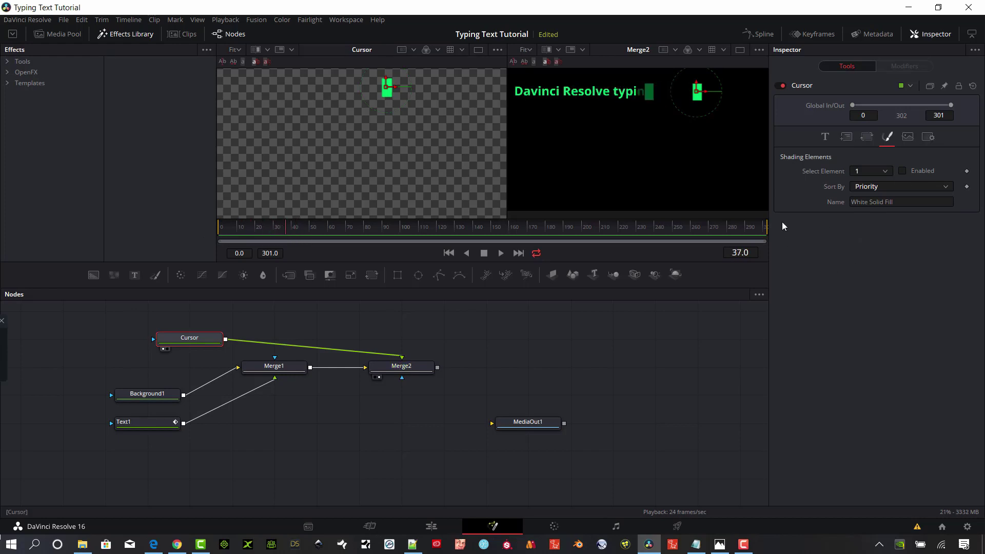
left_click(884, 171)
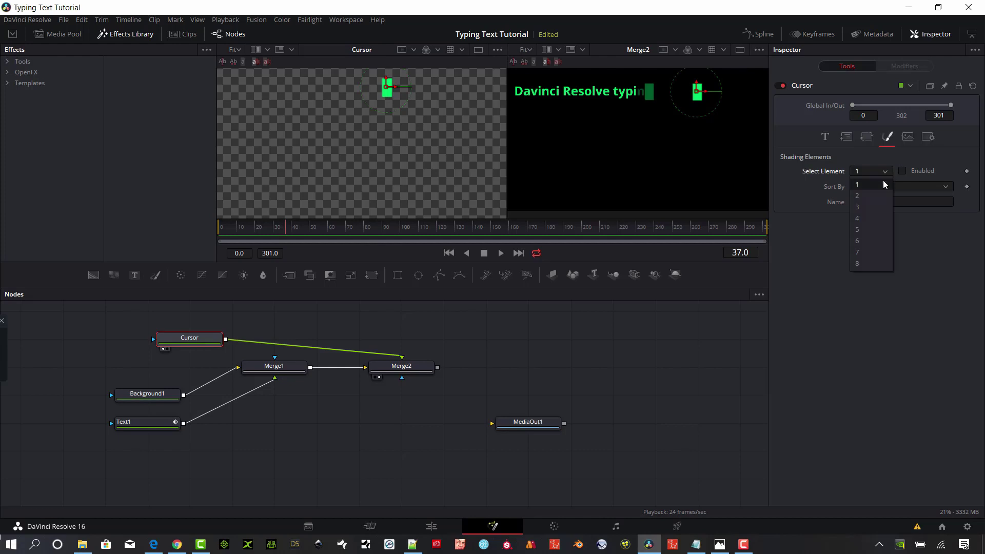
left_click(864, 207)
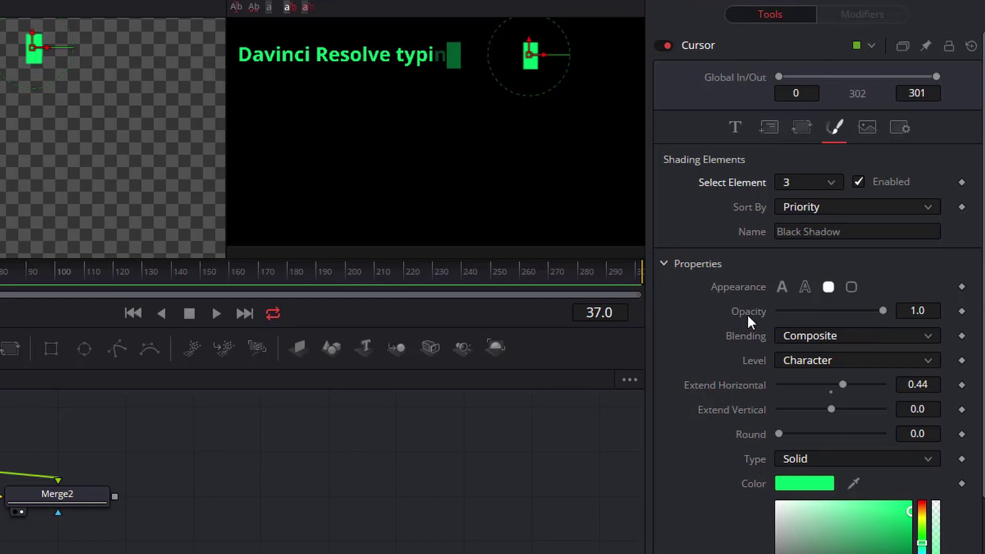
Step: Drive the Black Shadow block's Opacity with an Expression modifier and show its settings
right_click(749, 321)
mouse_move(808, 403)
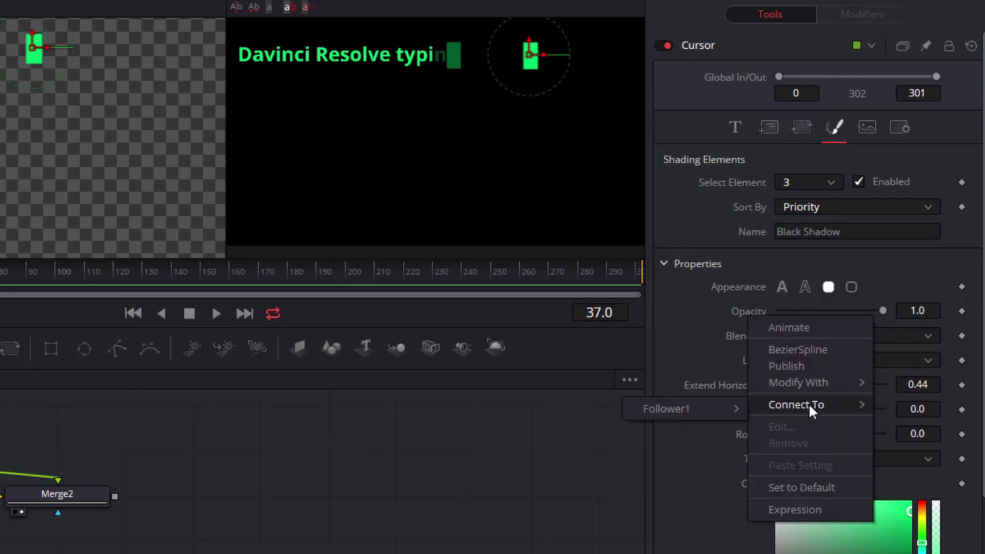
mouse_move(843, 383)
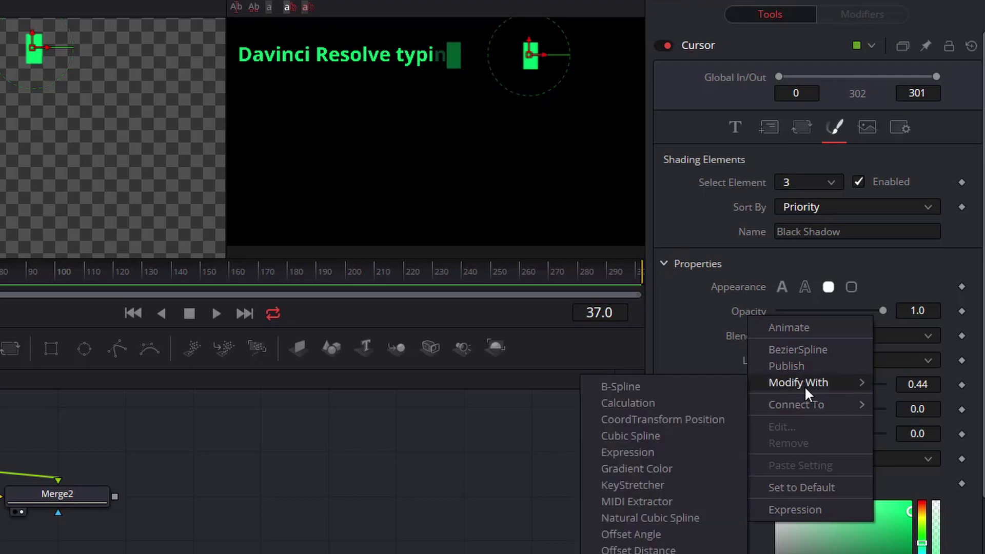
left_click(645, 453)
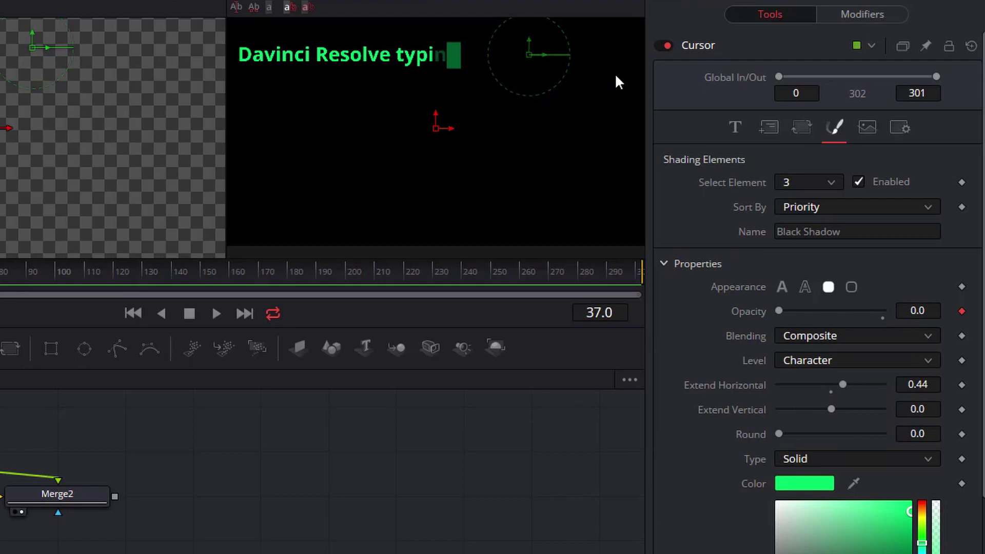
left_click(864, 14)
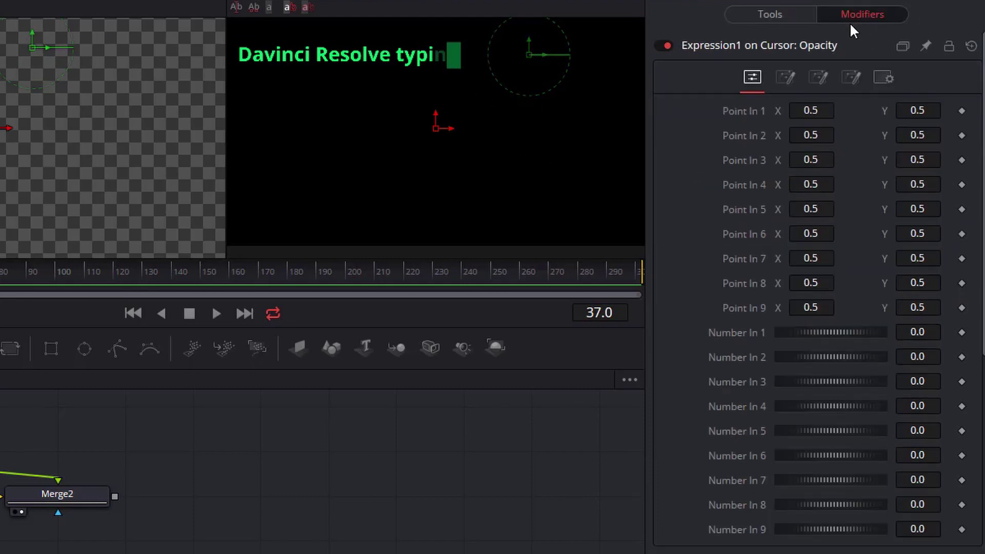
Step: On Expression1's config page, hide point inputs 1–5 and 7
left_click(852, 73)
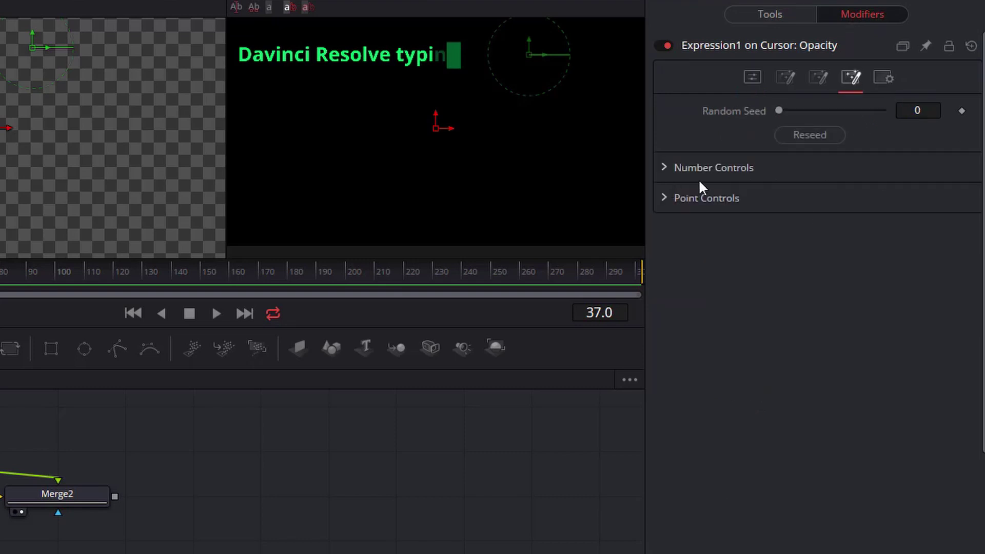
left_click(665, 199)
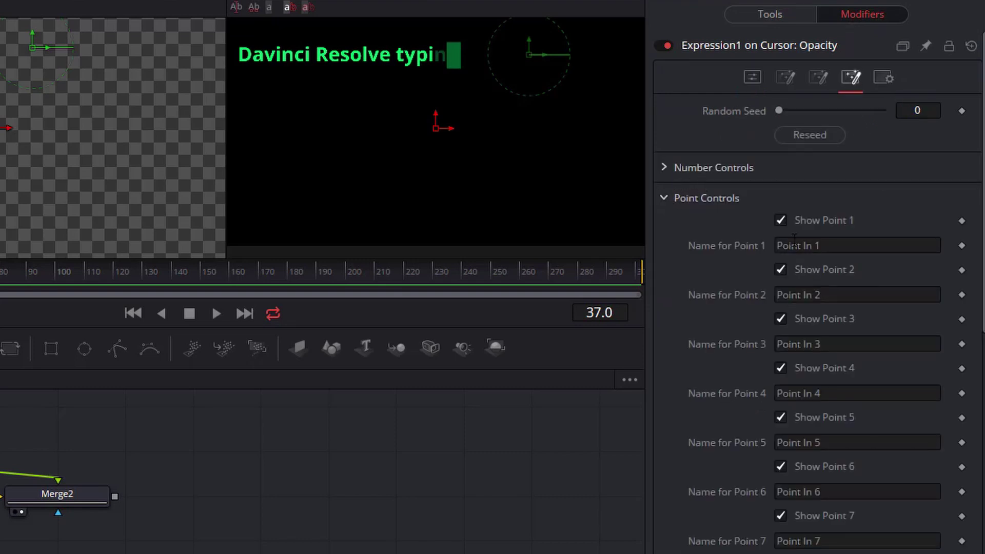
left_click(781, 220)
left_click(781, 269)
left_click(781, 319)
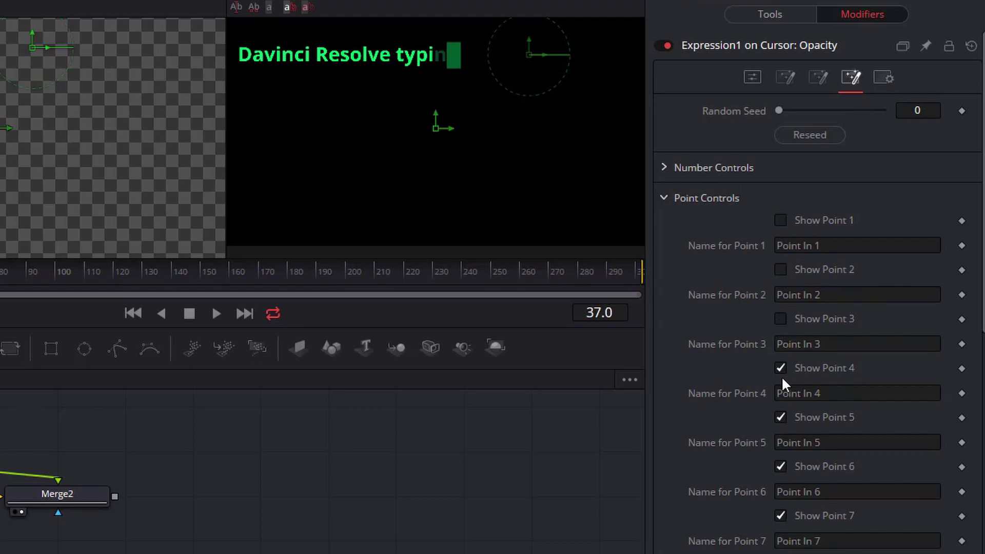
left_click(781, 368)
left_click(781, 417)
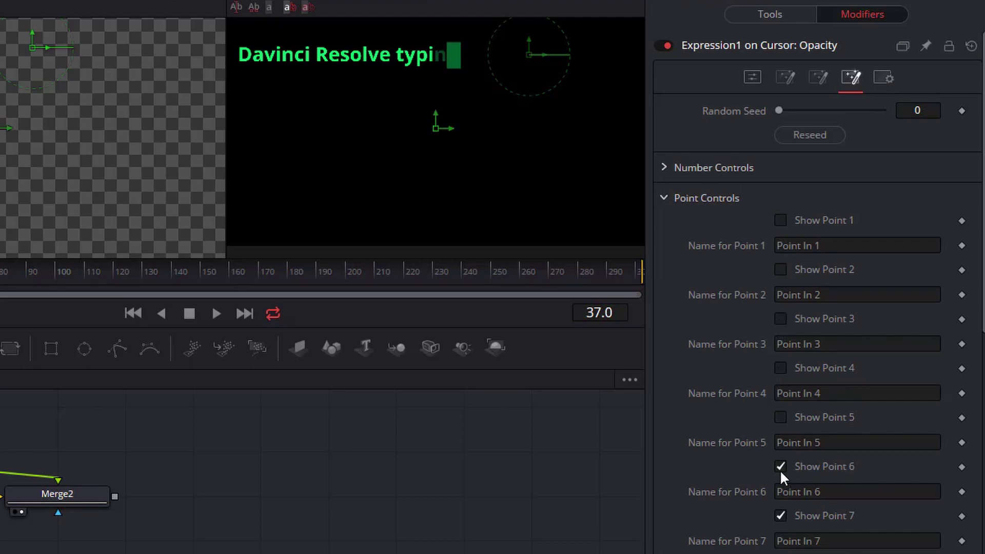
left_click(781, 516)
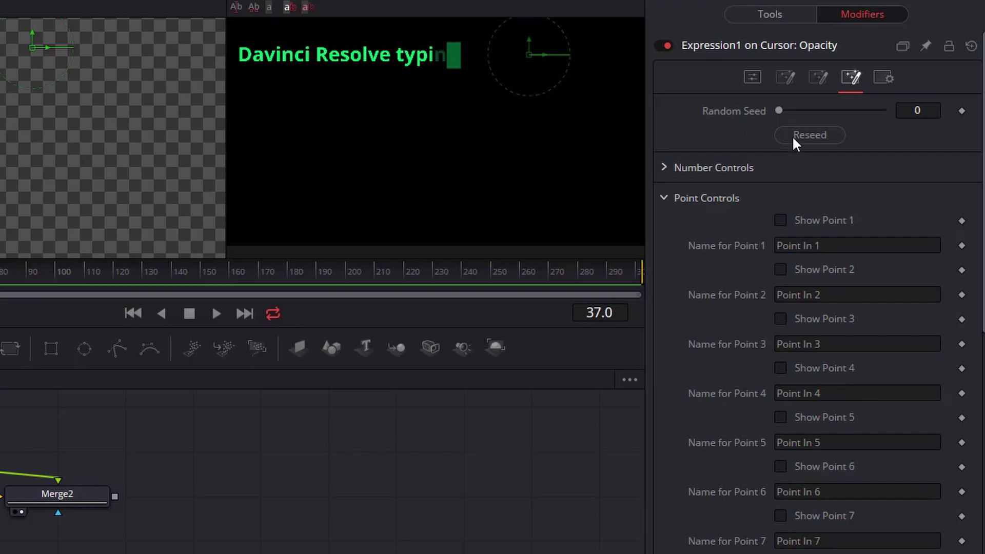
left_click(664, 199)
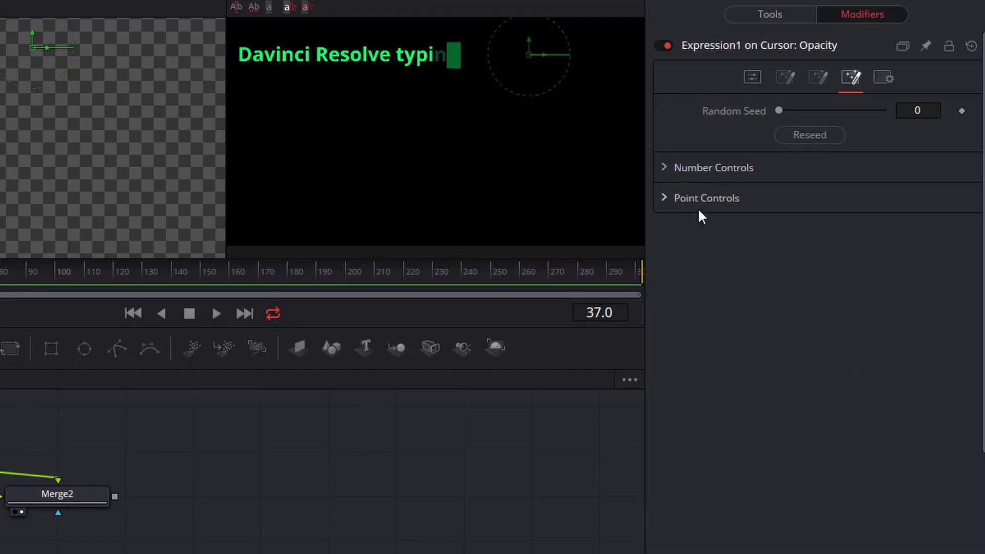
Step: Hide number inputs 2 through 8, leaving only Number 1 shown
left_click(713, 168)
left_click(780, 240)
left_click(781, 289)
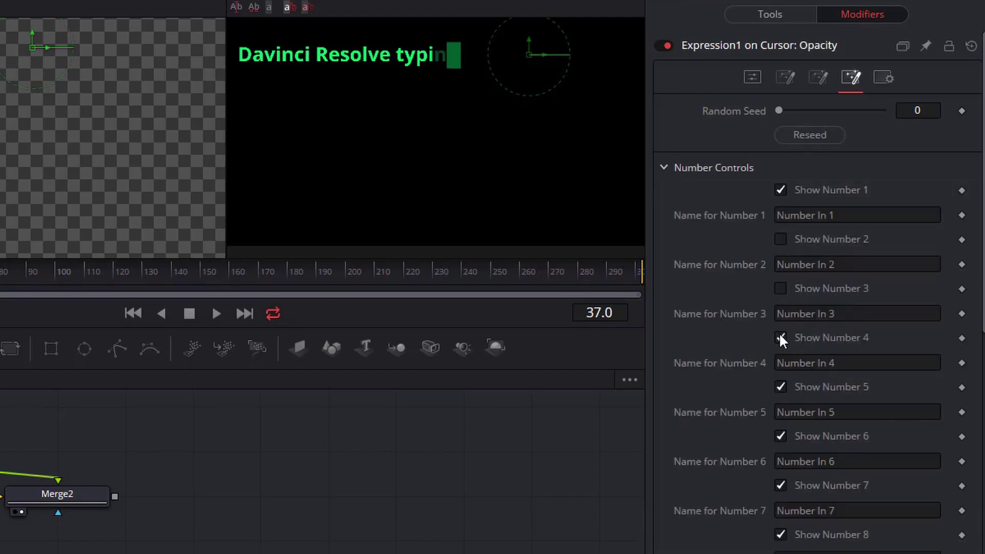
left_click(781, 338)
left_click(781, 387)
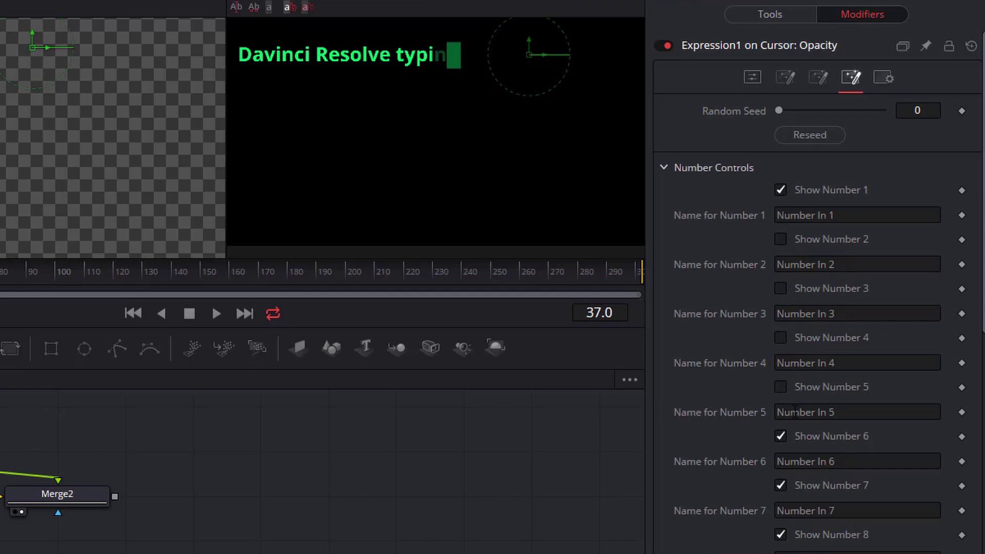
left_click(781, 436)
left_click(781, 486)
left_click(781, 535)
Step: Rename Number 1 to Speed
left_click(814, 215)
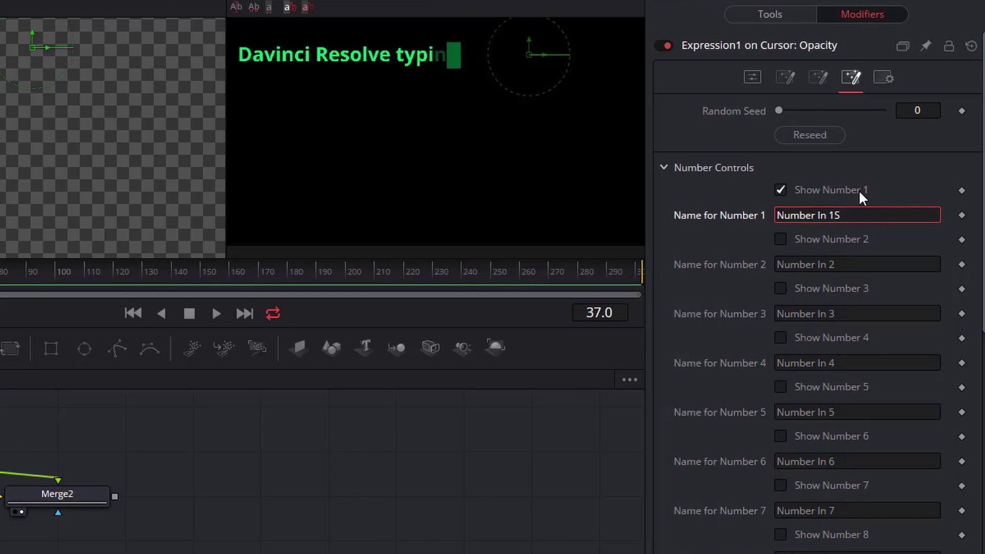
key("BackSpace")
key("BackSpace")
key("BackSpace")
key("BackSpace")
key("BackSpace")
key("BackSpace")
key("BackSpace")
key("BackSpace")
key("BackSpace")
key("BackSpace")
key("BackSpace")
type("Speed")
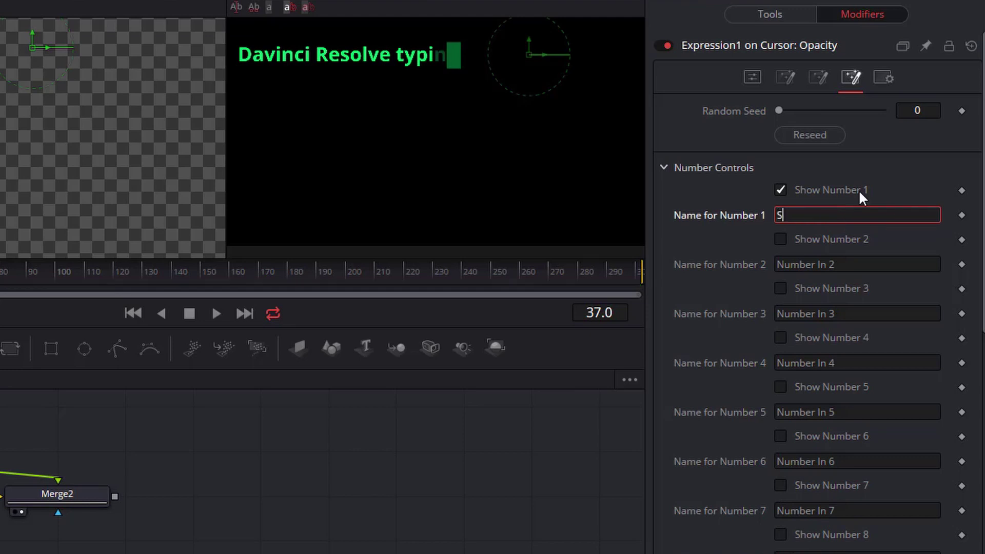
left_click(904, 170)
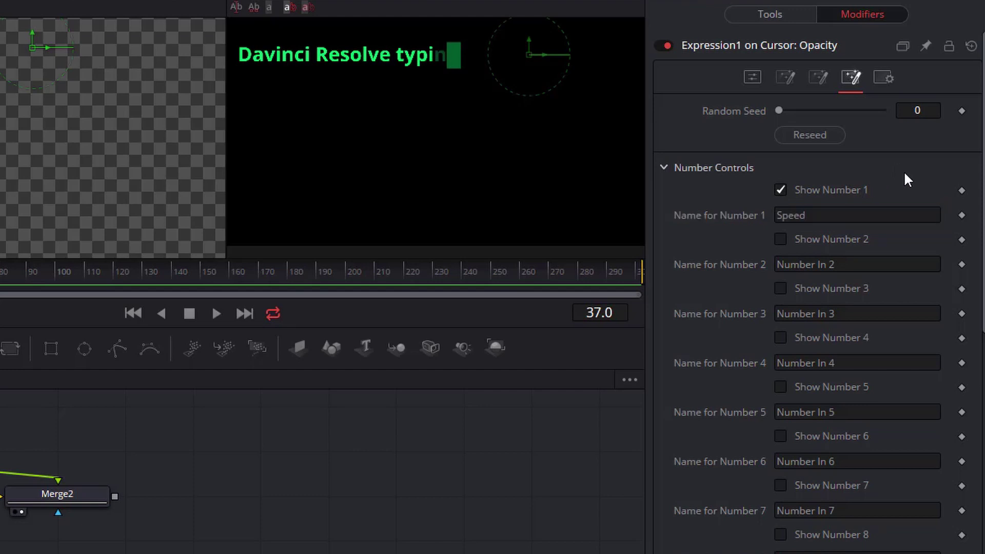
left_click(788, 73)
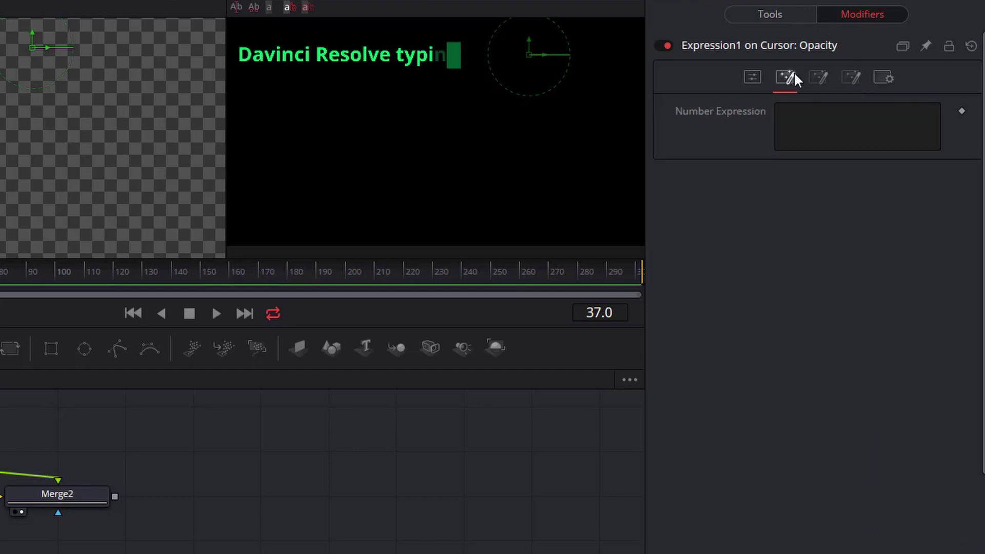
Step: Enter sin(time*n1) as Expression1's Number Expression, replay the animation, and return to the Speed control
left_click(749, 73)
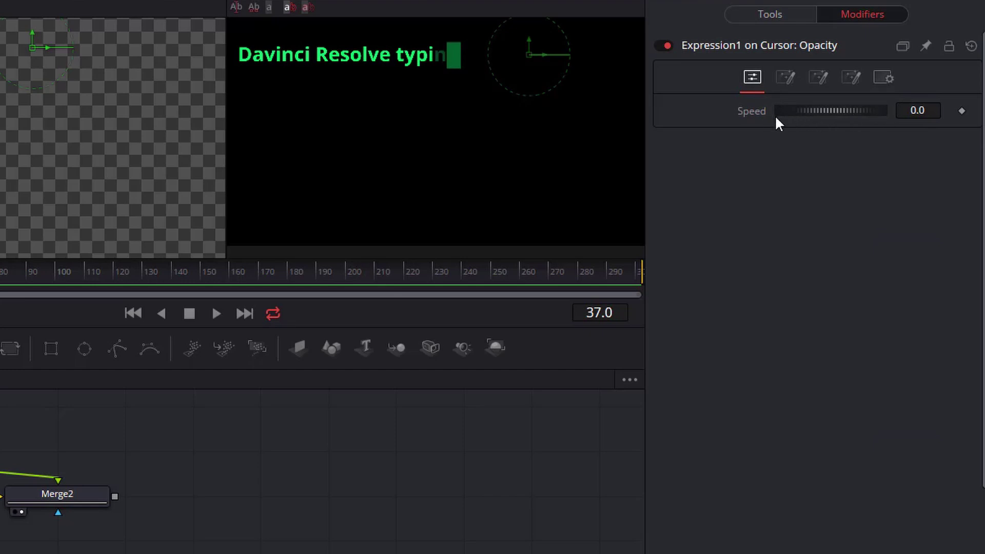
left_click(789, 75)
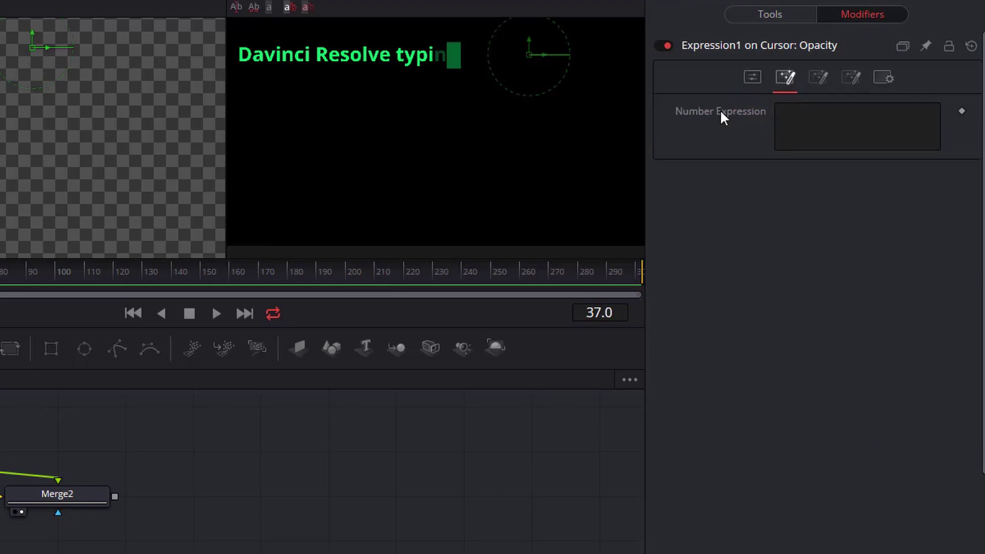
left_click(832, 117)
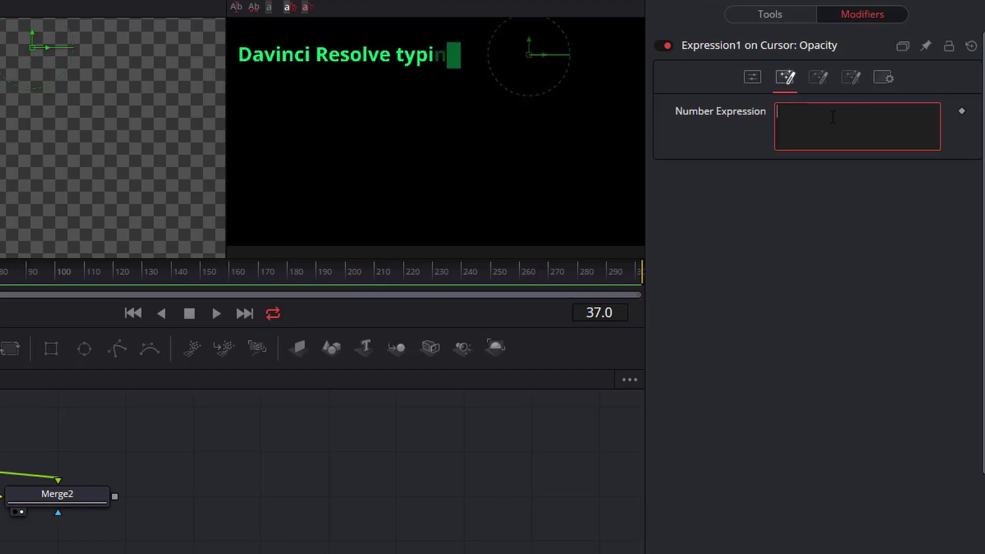
type("s")
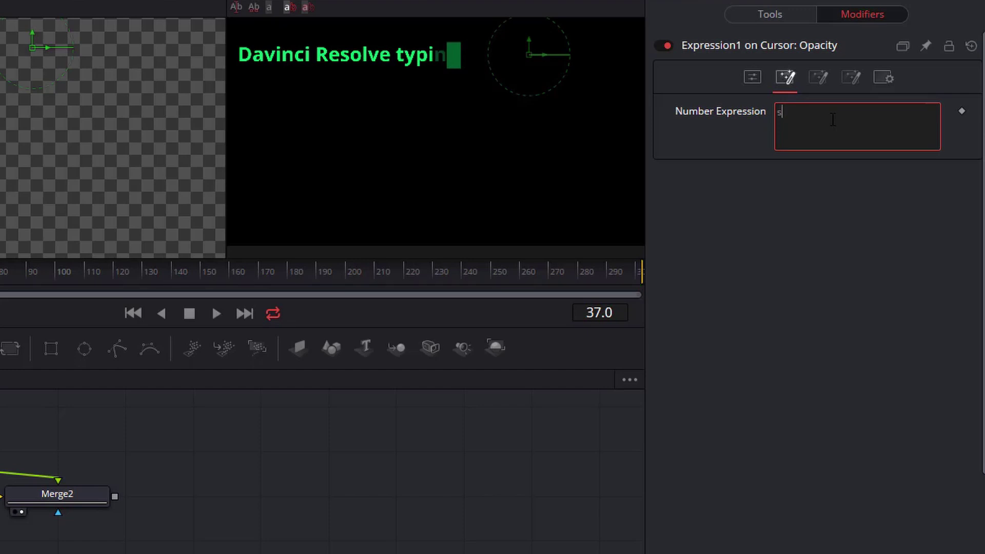
type("in(time*n1")
key("BackSpace")
key("j")
key("l")
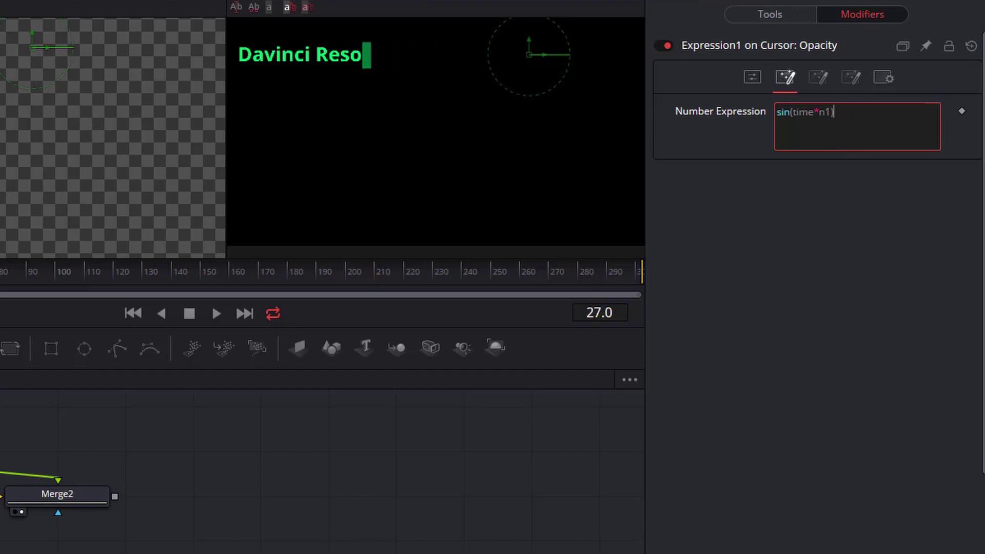
key("k")
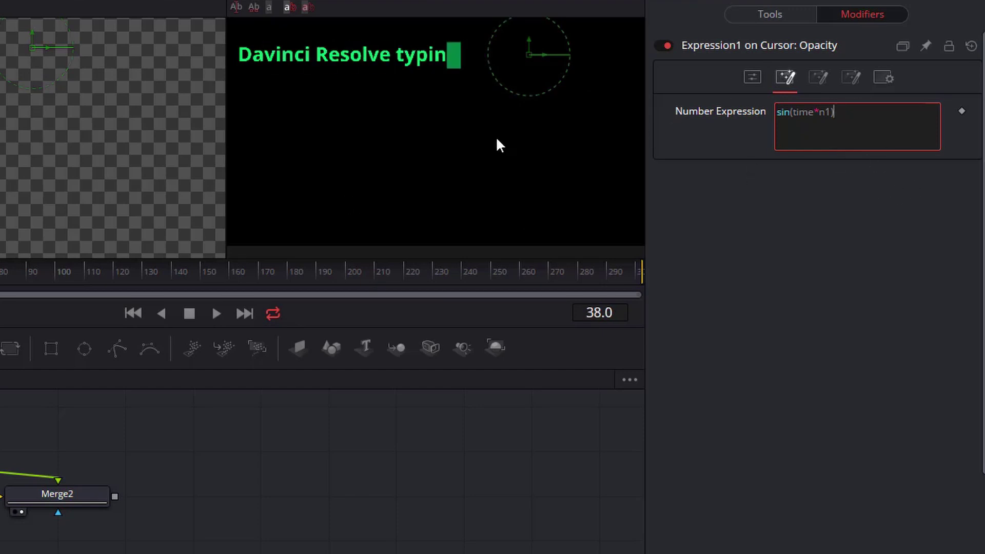
left_click(759, 88)
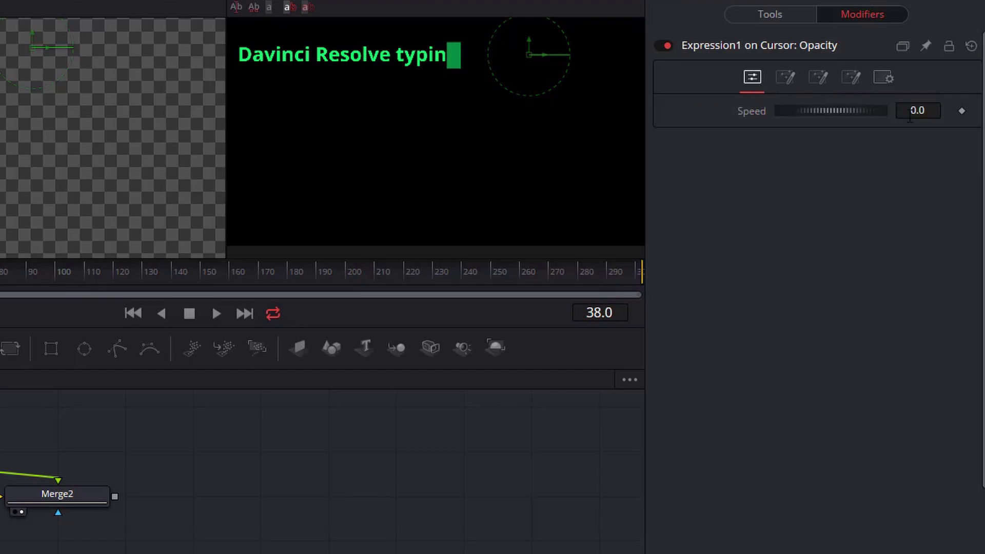
Step: Set Expression1's Speed to 6 and scrub through the animation to check the cursor blink
left_click(938, 113)
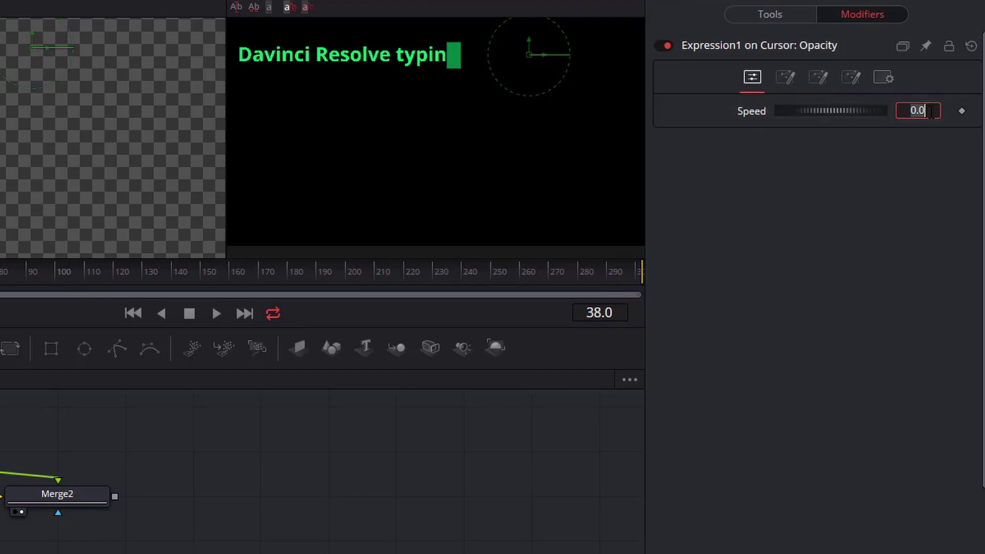
type("6")
key("Return")
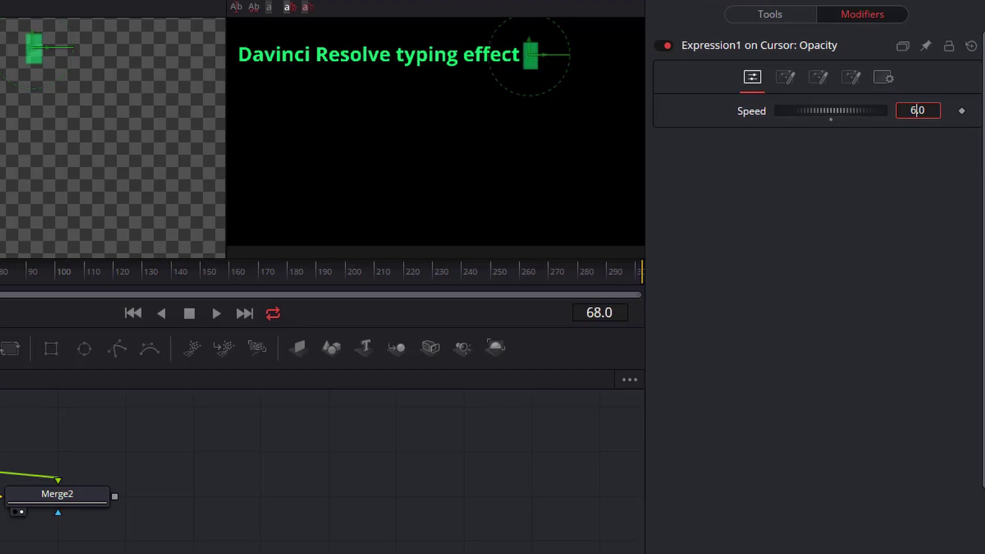
left_click_drag(96, 274, 1, 275)
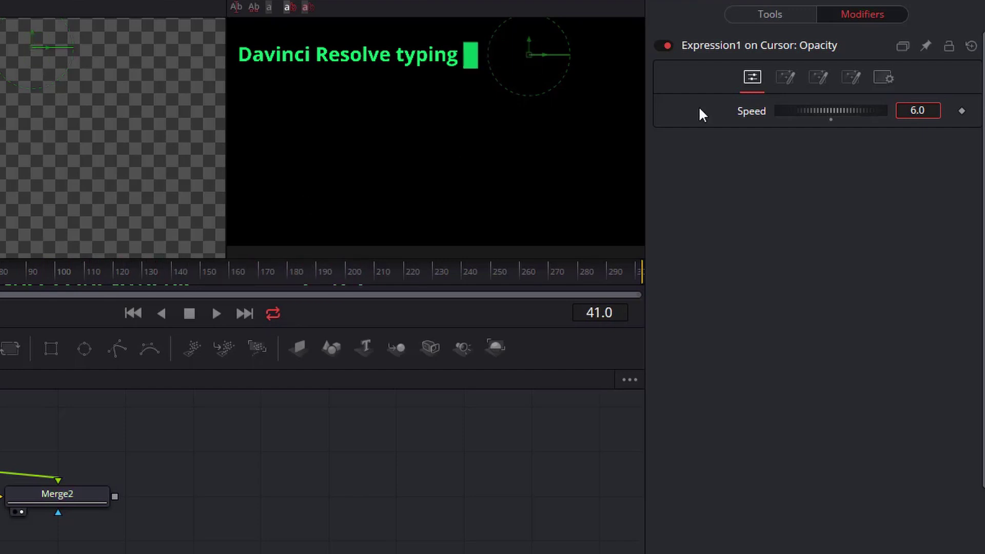
Step: Change the Speed to 30 and play back to preview the faster blinking cursor
double_click(937, 108)
key("Return")
key("space")
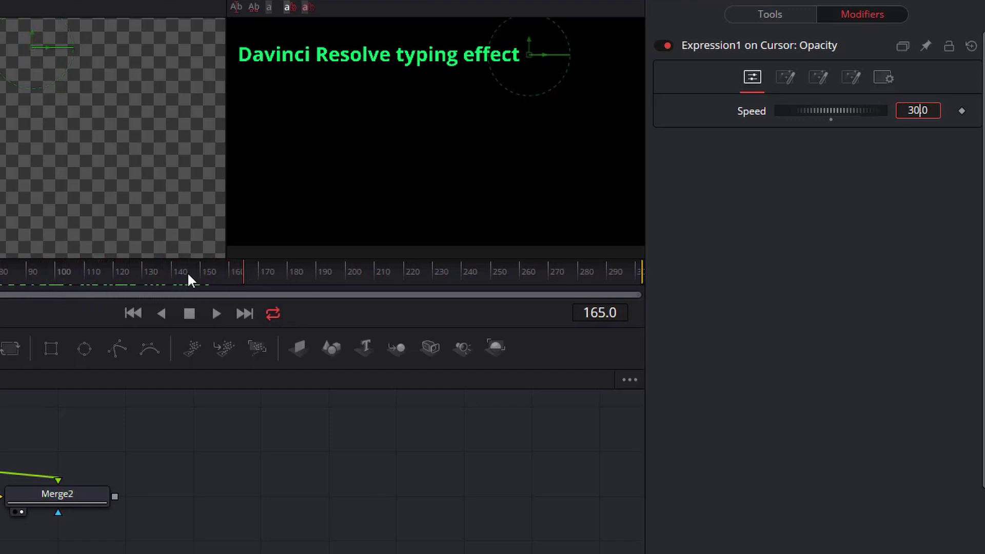
left_click(46, 272)
left_click_drag(38, 269, 9, 271)
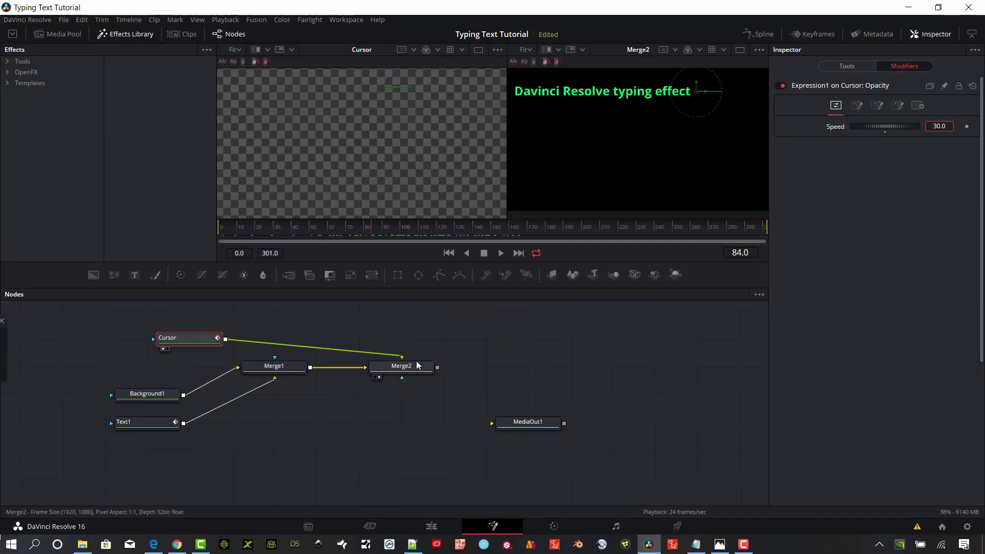
Step: Insert a ResolveFX Stylize Scanlines node between Merge2 and MediaOut1
left_click_drag(523, 429, 574, 362)
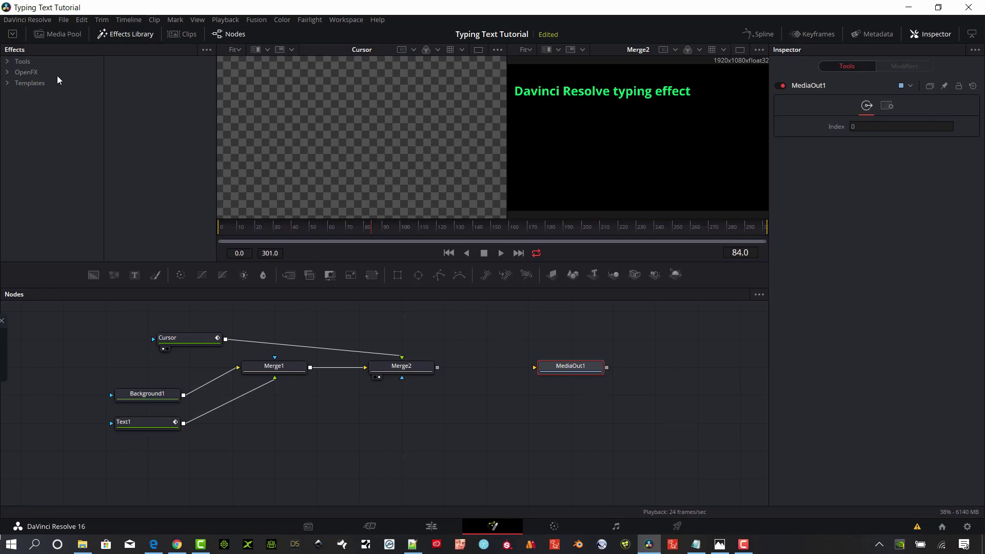
left_click(8, 73)
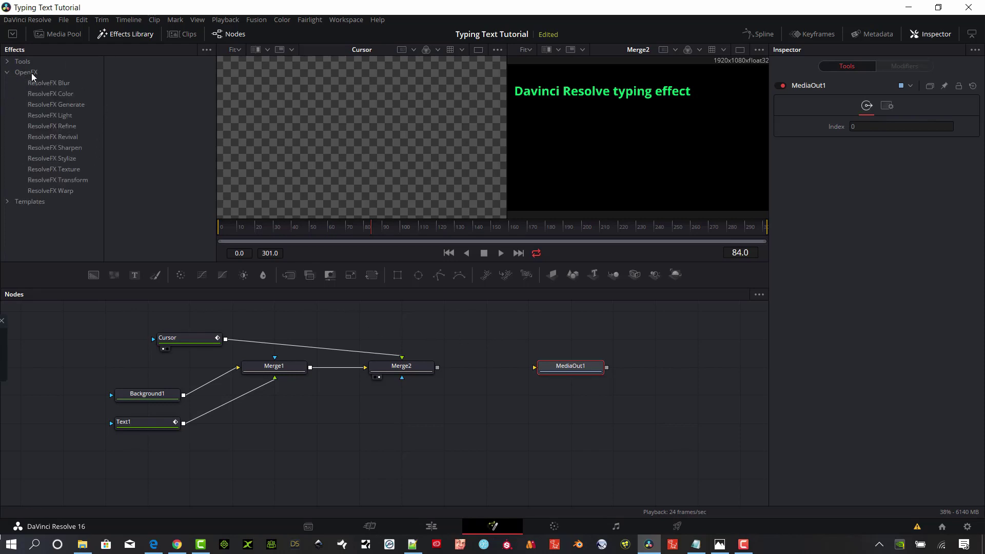
left_click(52, 125)
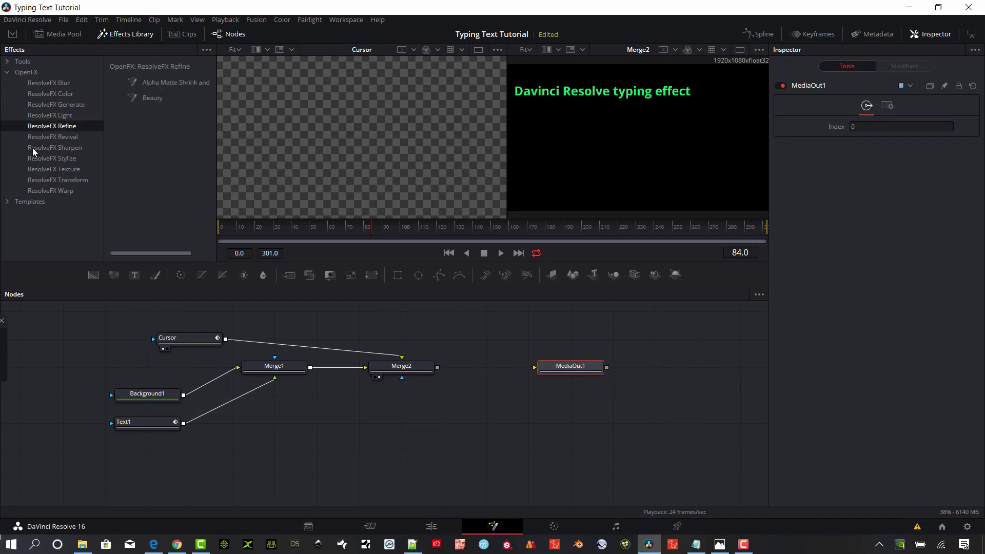
left_click(39, 158)
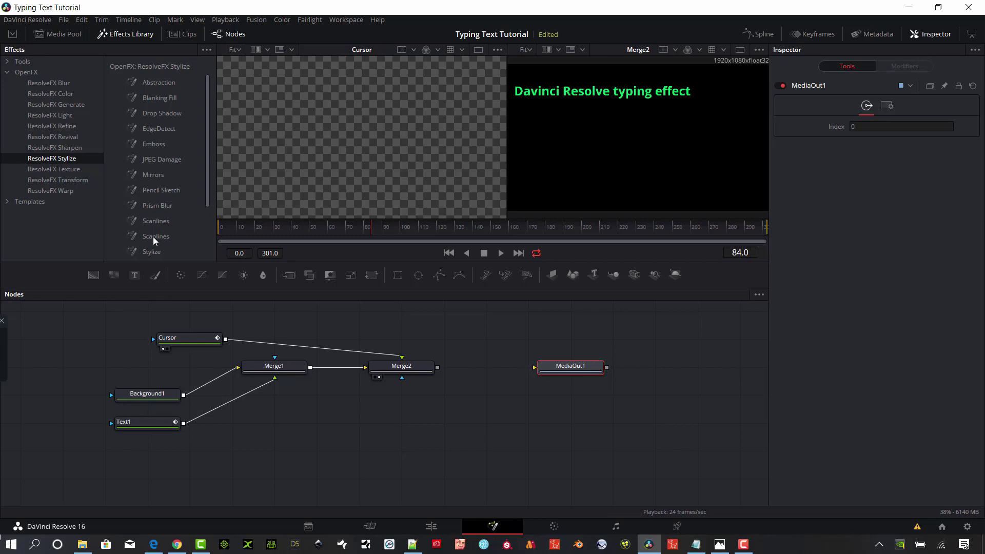
left_click_drag(150, 236, 479, 371)
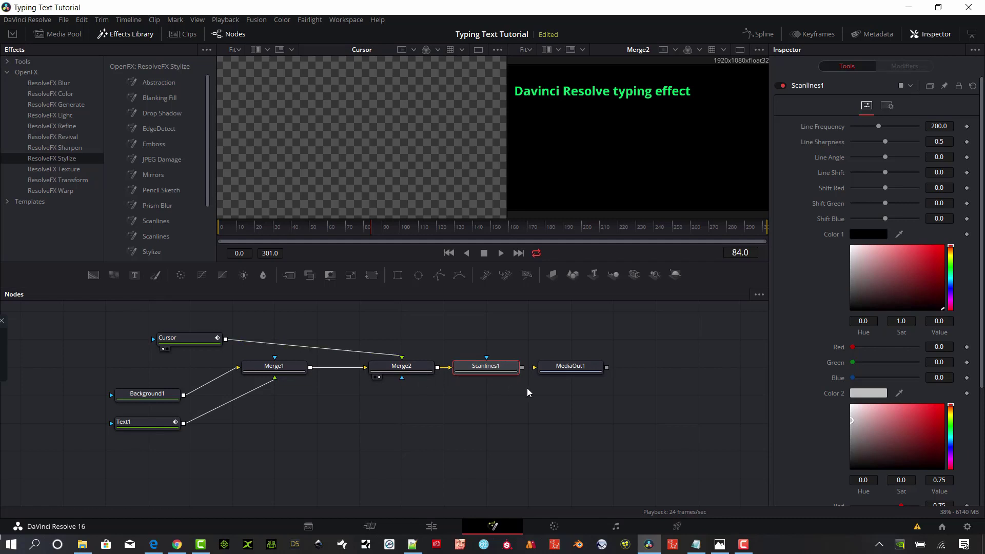
left_click_drag(523, 369, 569, 371)
Step: View Scanlines1, set Line Sharpness 1.0 and Line Frequency 500, then scrub back to partly typed text
key("1")
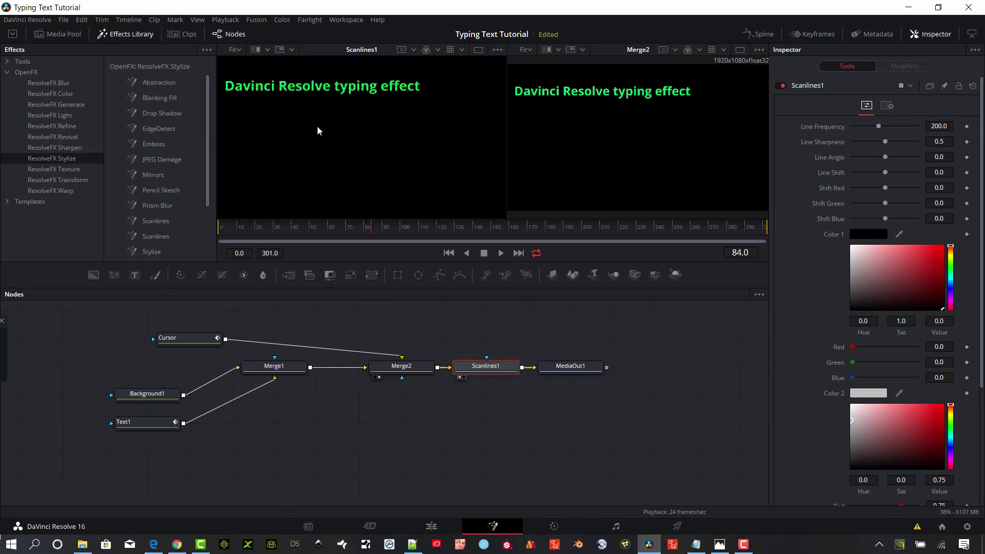
mouse_move(886, 141)
left_mouse_down()
mouse_move(923, 139)
mouse_move(888, 127)
mouse_move(900, 129)
left_mouse_up()
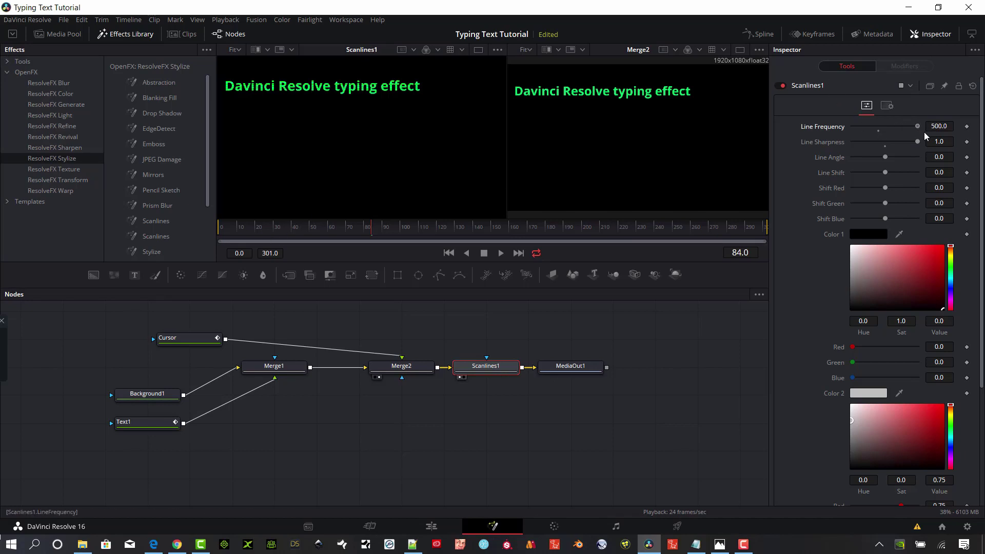
left_click_drag(288, 227, 308, 238)
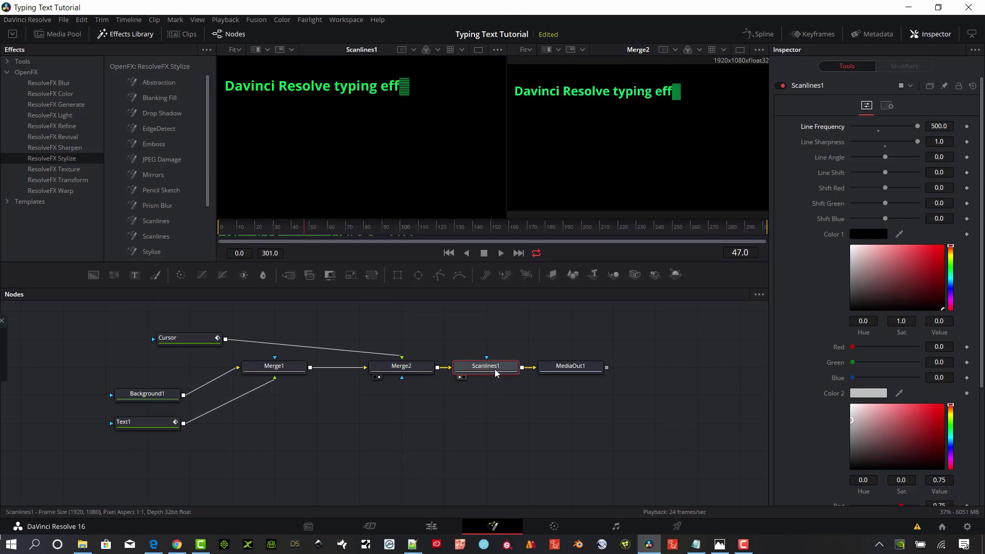
Step: Set the Cursor node's Global In to frame 80 and scrub back to preview the typing start
left_click(189, 336)
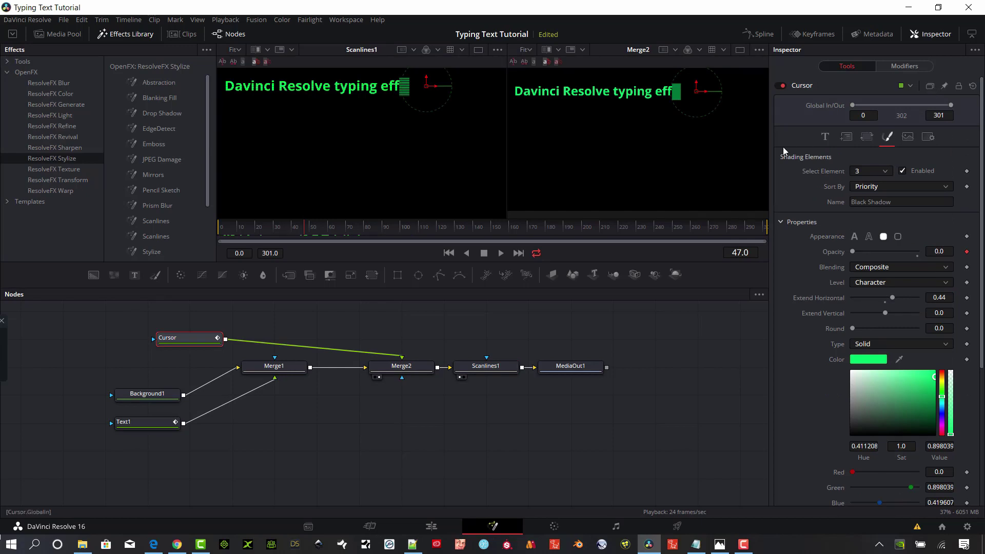
left_click(321, 232)
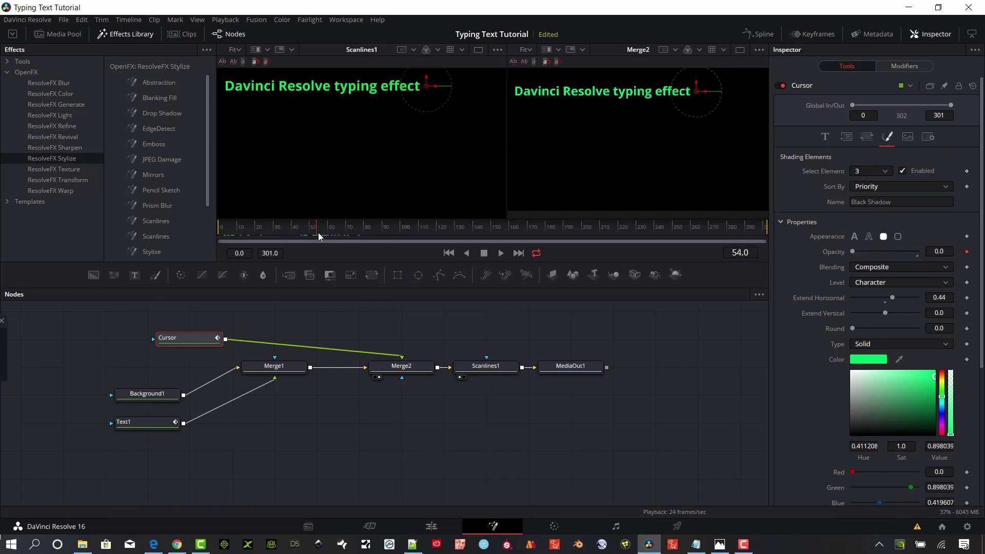
left_click(332, 232)
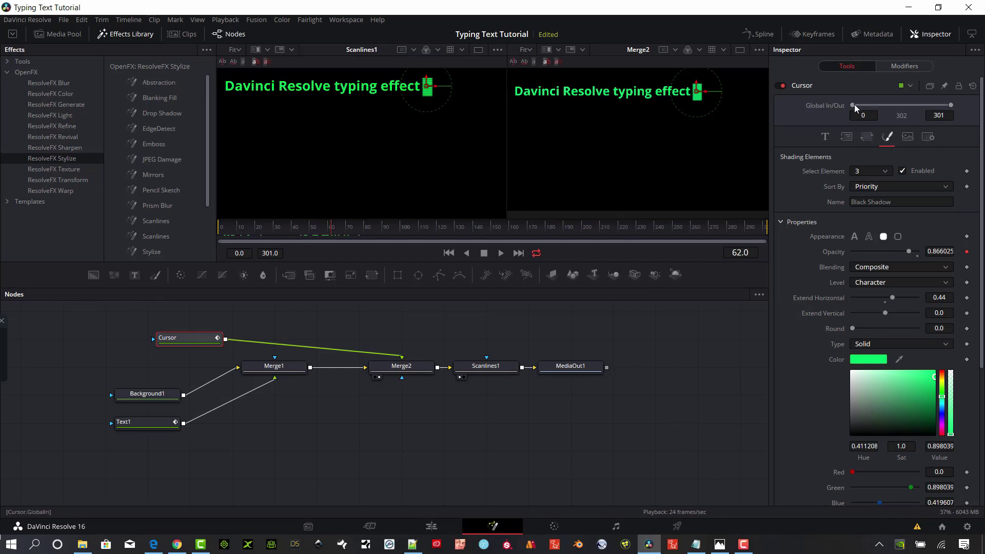
left_click_drag(854, 104, 873, 109)
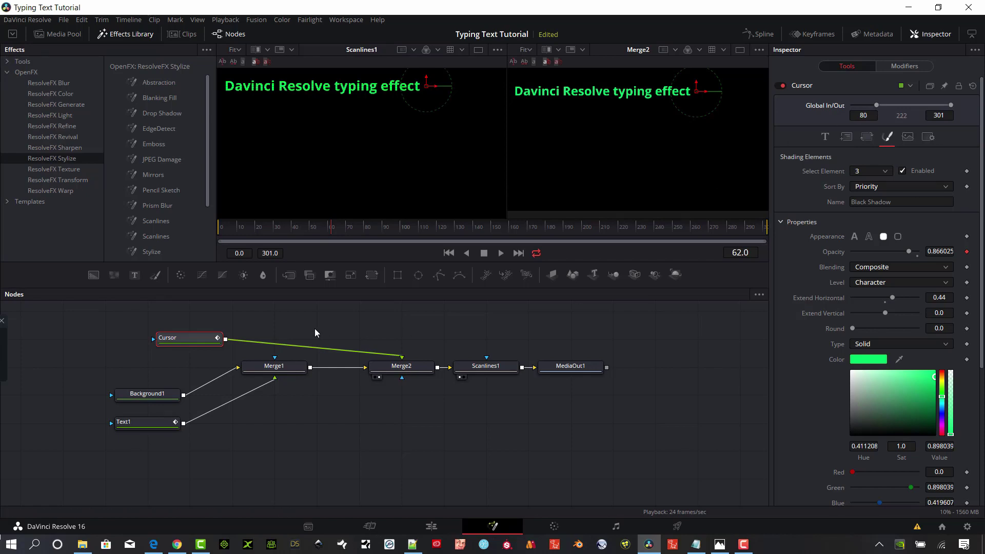
left_click_drag(249, 226, 409, 228)
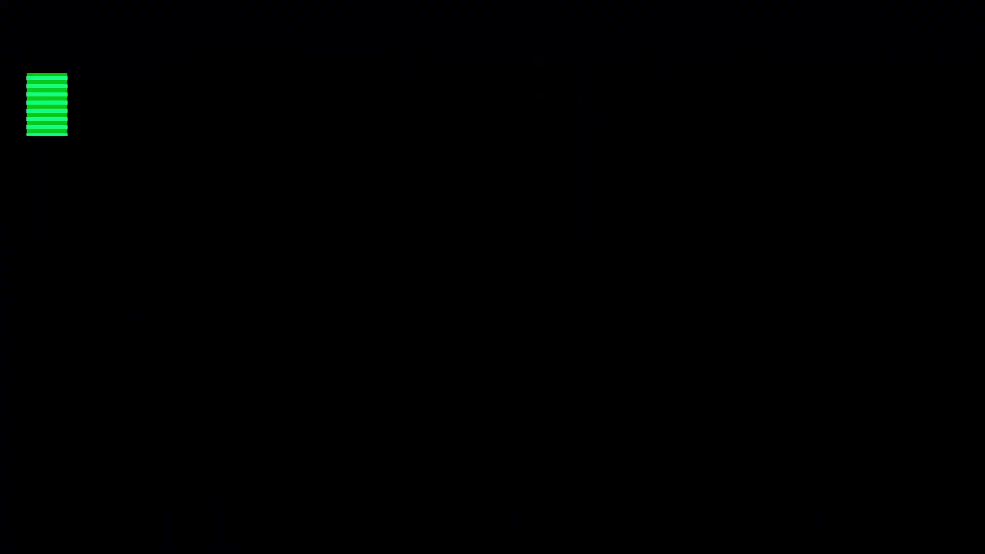